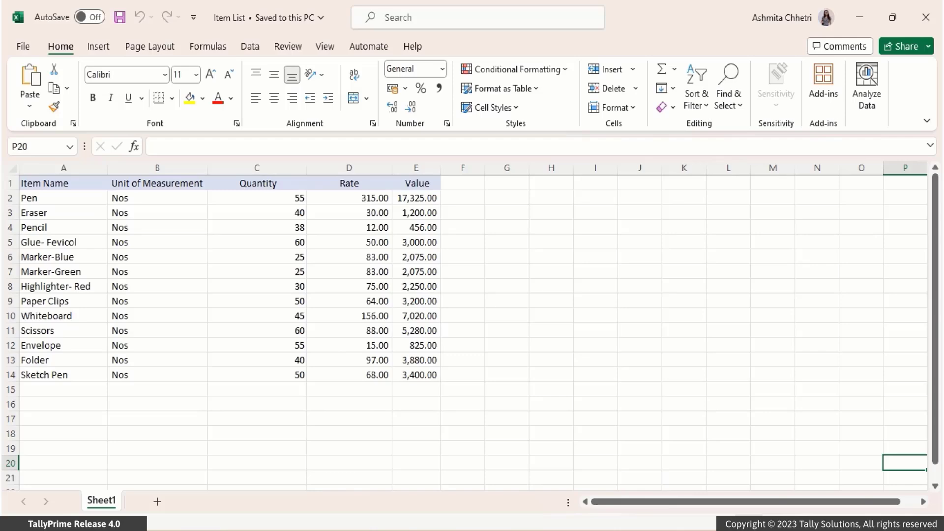
Switch to TallyPrime and start creating a masters mapping template based on Sheet1 of Item List.xlsx
{"action": "key", "text": "alt+Tab"}
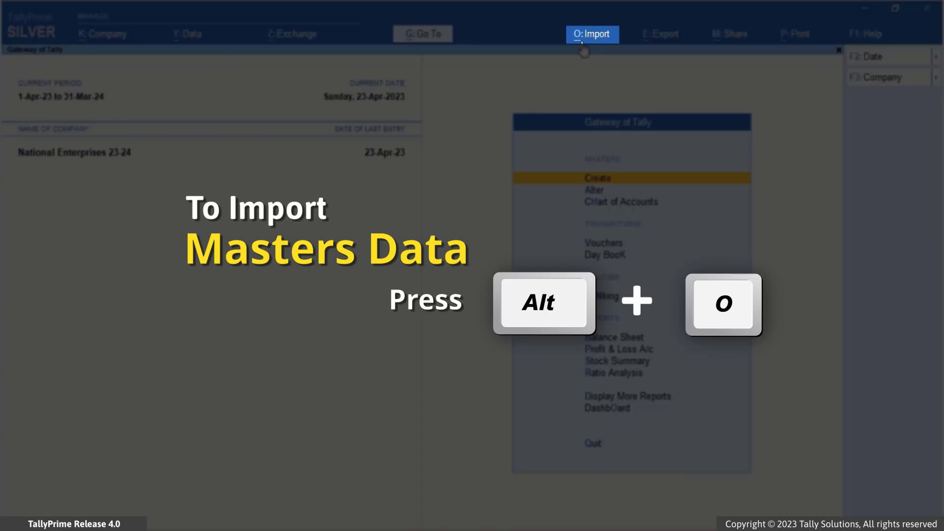
{"action": "key", "text": "alt+o"}
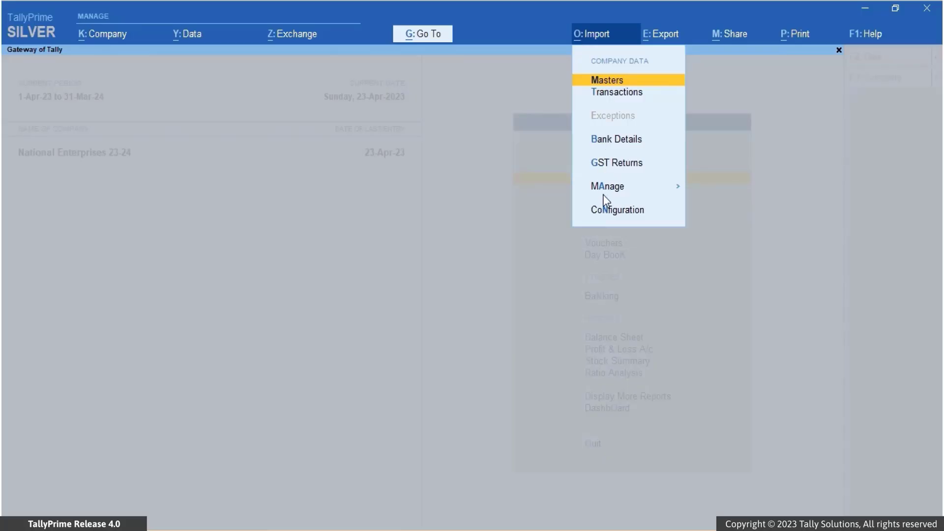
{"action": "key", "text": "a"}
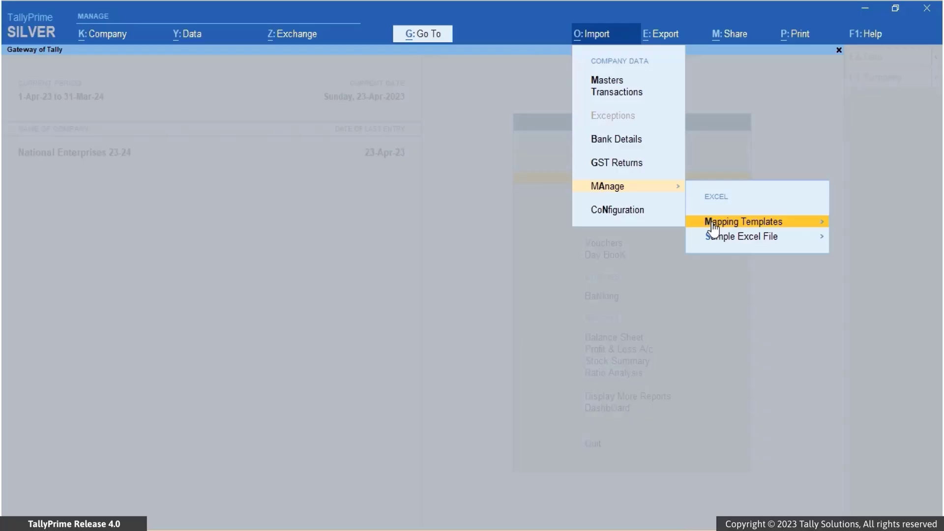
{"action": "left_click", "coordinate": [712, 223]}
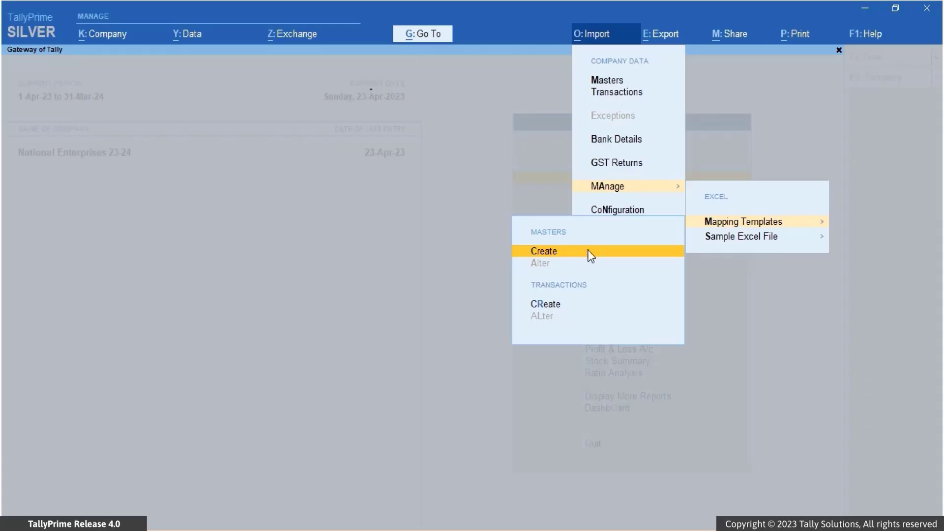
{"action": "left_click", "coordinate": [589, 255]}
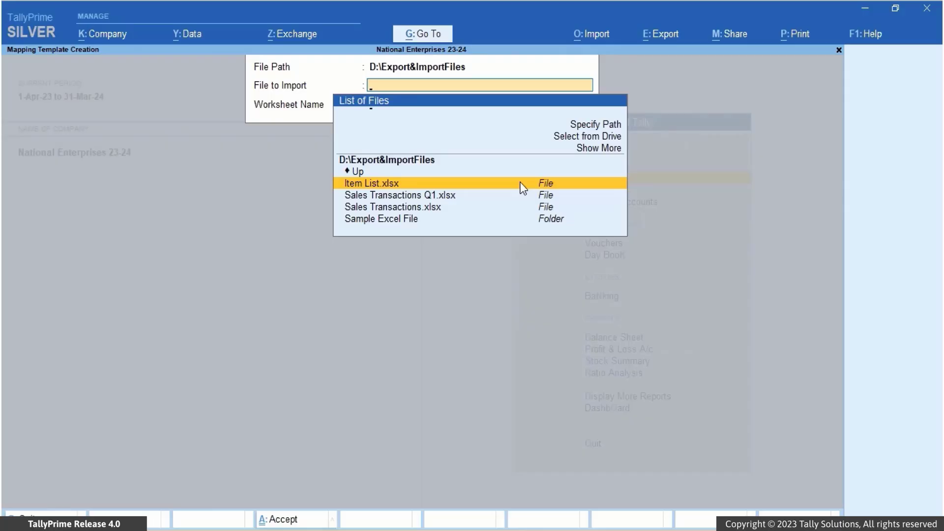
{"action": "left_click", "coordinate": [520, 183]}
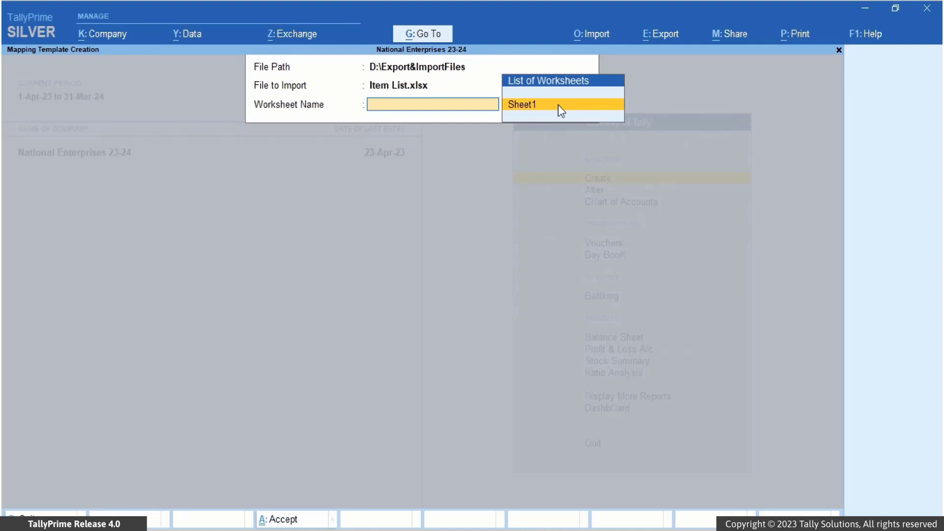
{"action": "left_click", "coordinate": [559, 105]}
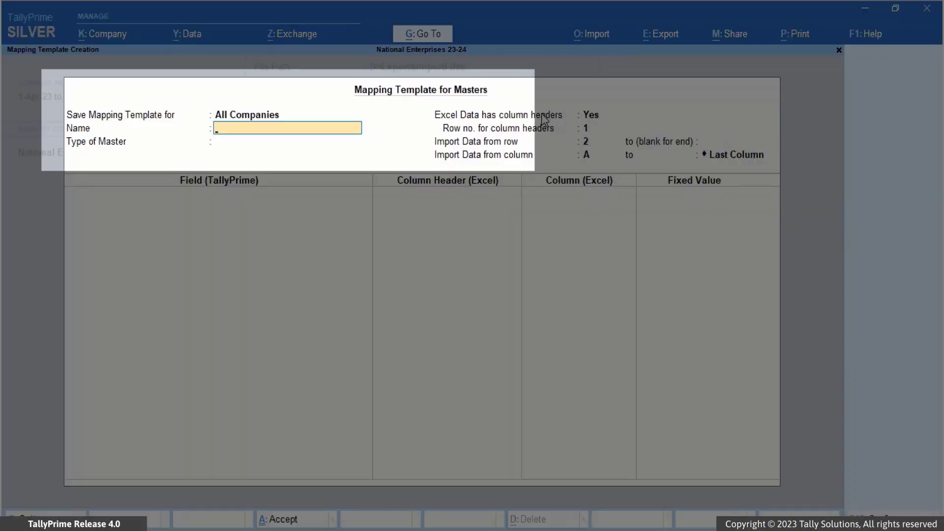
Save the mapping template for All Companies, name it Stock Items, and set its type of master to Stock Item
{"action": "key", "text": "BackSpace"}
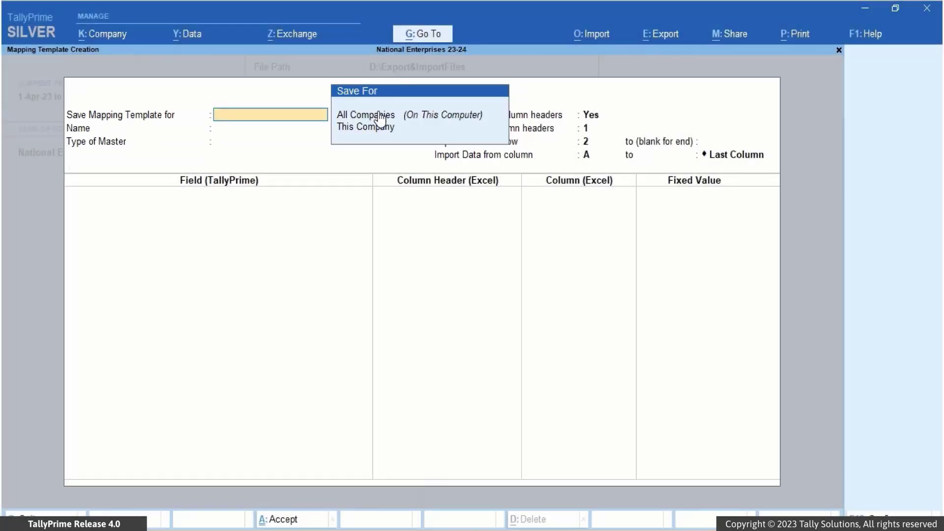
{"action": "left_click", "coordinate": [379, 113]}
{"action": "type", "text": "Stock Items"}
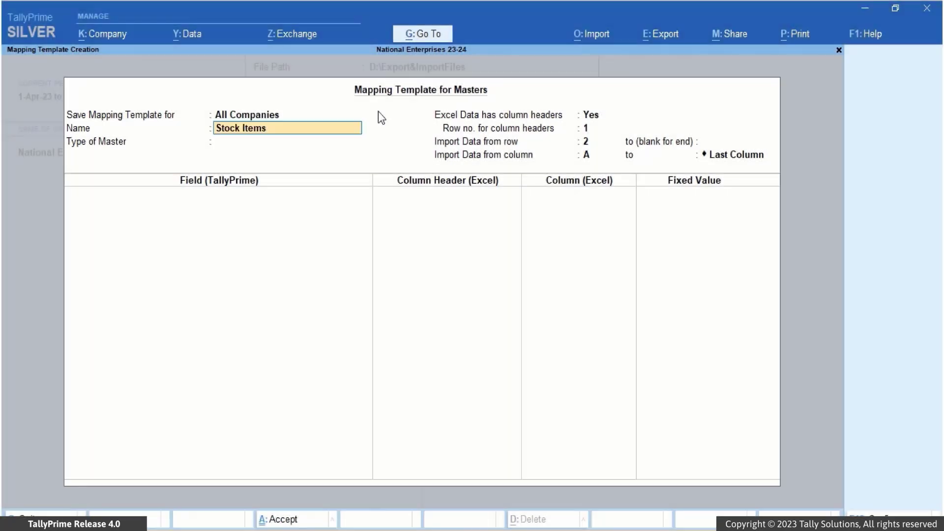
{"action": "key", "text": "Return"}
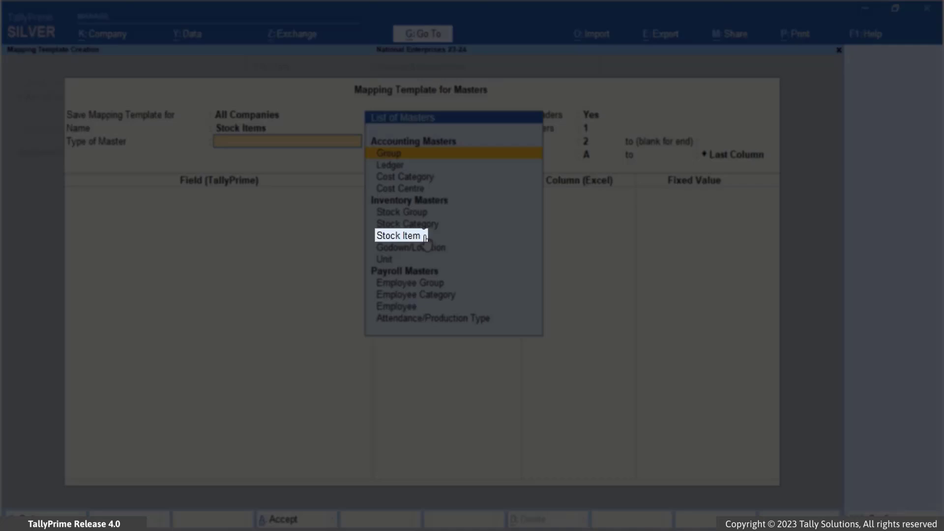
{"action": "left_click", "coordinate": [425, 237]}
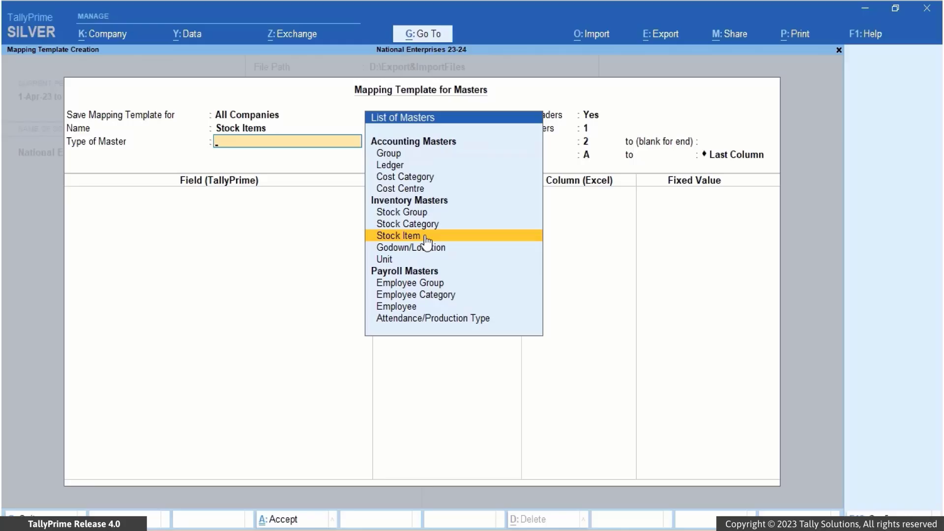
{"action": "left_click", "coordinate": [423, 235]}
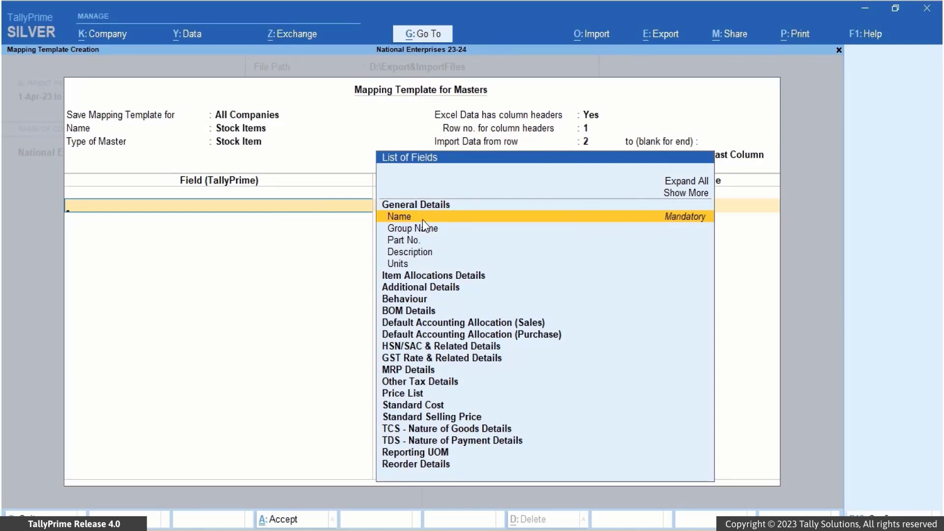
Map the Name field to the Item Name column and the Units field to the Unit of Measurement column
{"action": "left_click", "coordinate": [423, 219]}
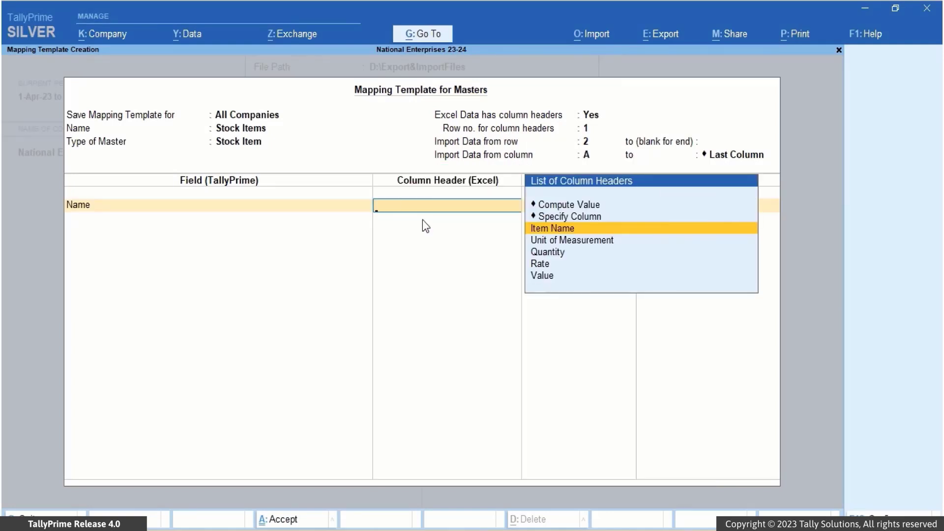
{"action": "left_click", "coordinate": [543, 229]}
{"action": "type", "text": "Uni"}
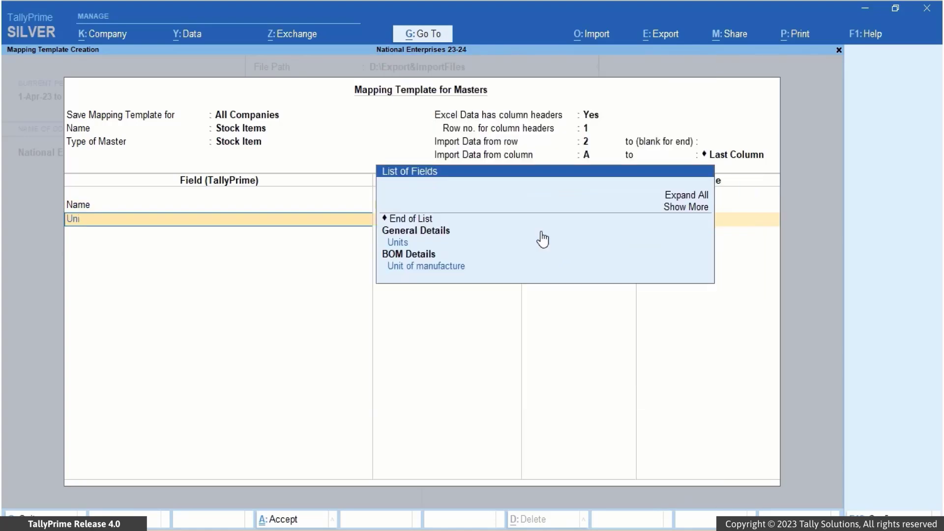
{"action": "left_click", "coordinate": [404, 244]}
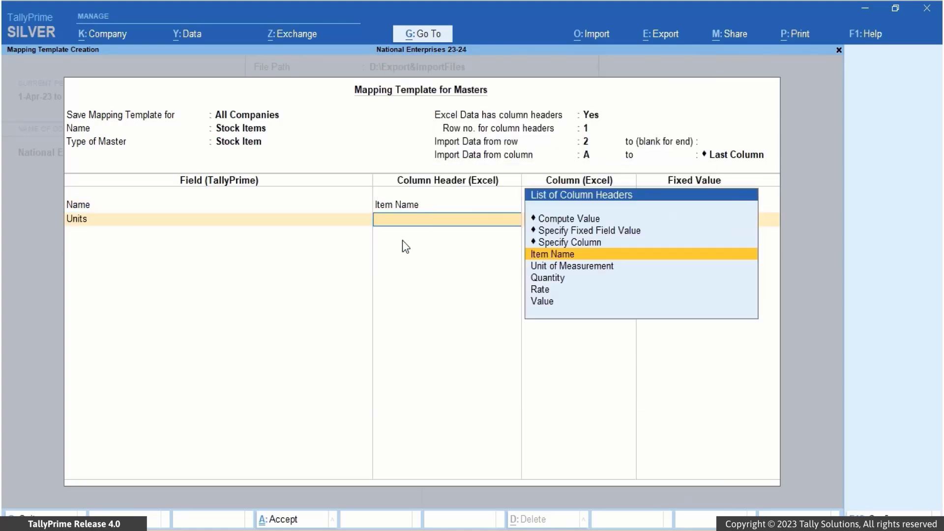
{"action": "left_click", "coordinate": [557, 270]}
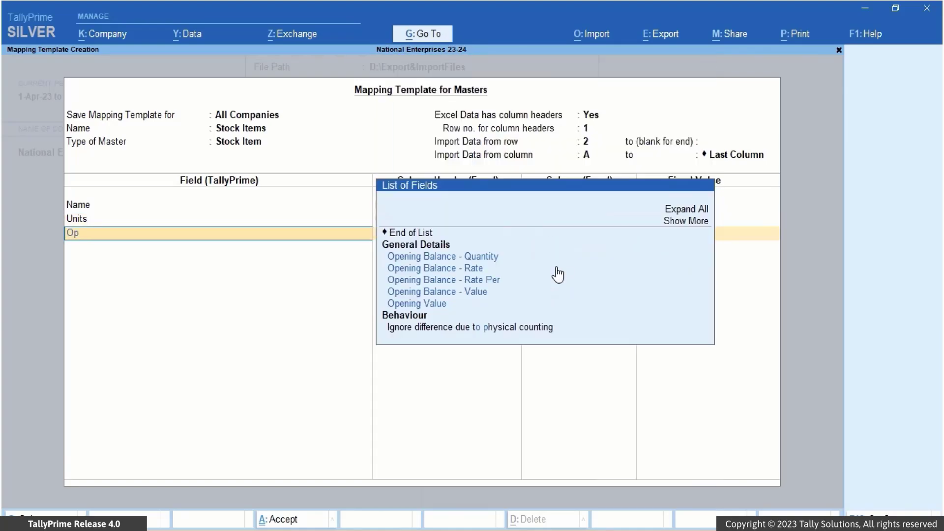
Map the Opening Balance Quantity, Rate and Value fields to the Quantity, Rate and Value columns, and save the template
{"action": "left_click", "coordinate": [491, 256]}
{"action": "left_click", "coordinate": [569, 281]}
{"action": "type", "text": "Op"}
{"action": "left_click", "coordinate": [482, 284]}
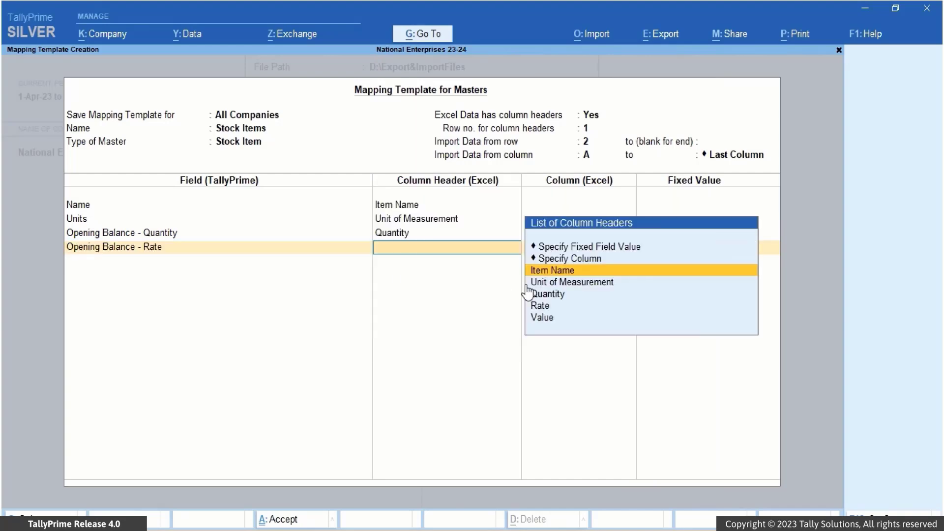
{"action": "left_click", "coordinate": [564, 307]}
{"action": "type", "text": "Op"}
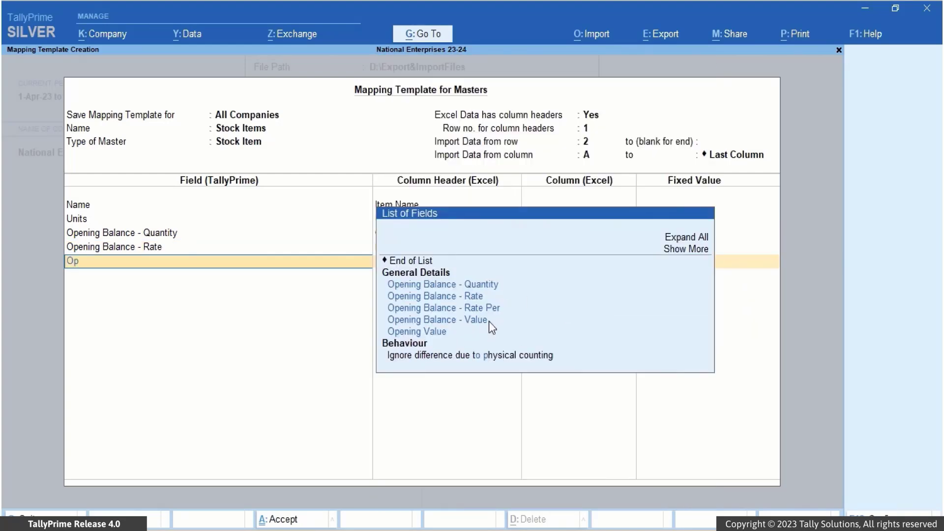
{"action": "left_click", "coordinate": [487, 322]}
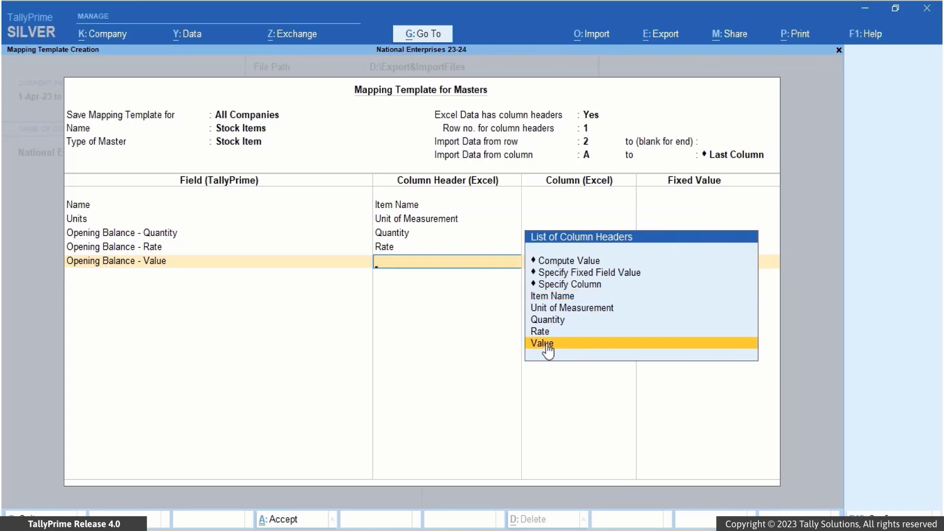
{"action": "left_click", "coordinate": [546, 343]}
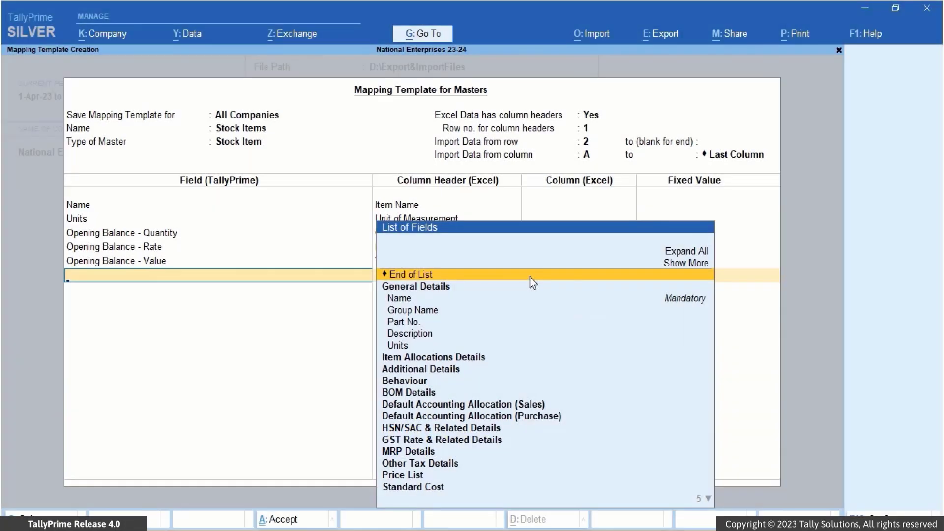
{"action": "key", "text": "ctrl+a"}
{"action": "left_click", "coordinate": [730, 487]}
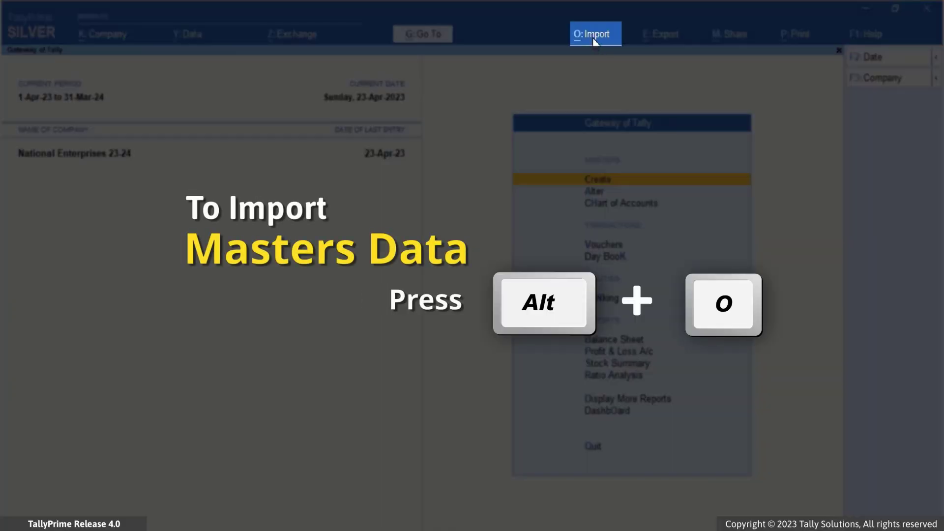
Set up an Excel masters import from Sheet1 of Item List.xlsx with the Stock Items mapping template, ignoring duplicates of existing masters
{"action": "left_click", "coordinate": [594, 35]}
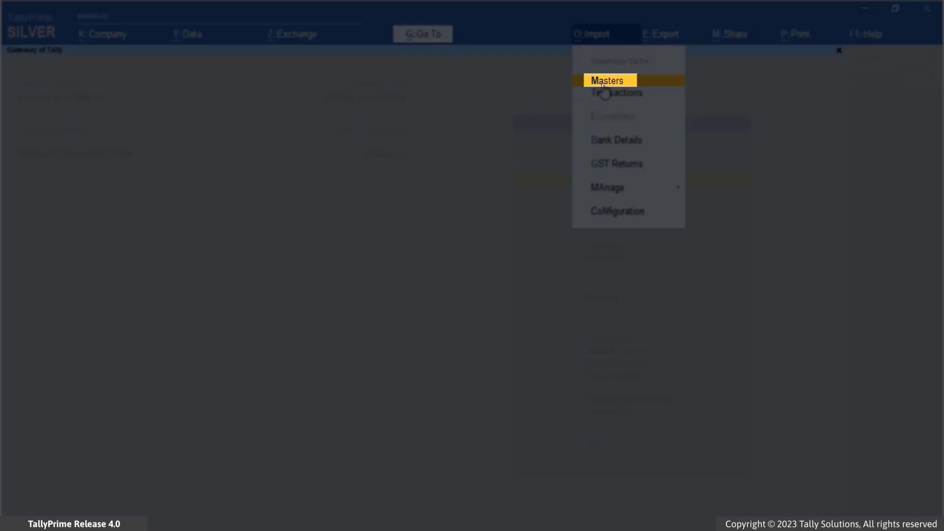
{"action": "left_click", "coordinate": [603, 83]}
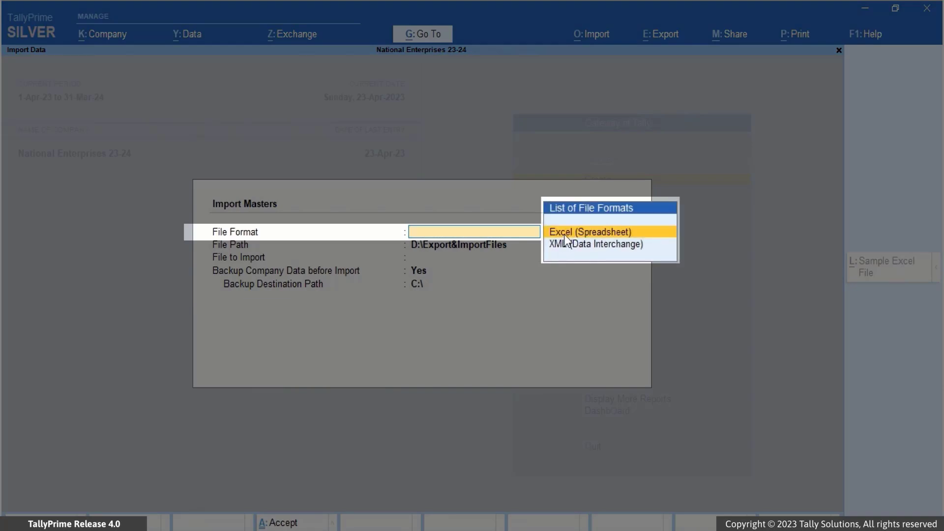
{"action": "left_click", "coordinate": [565, 235]}
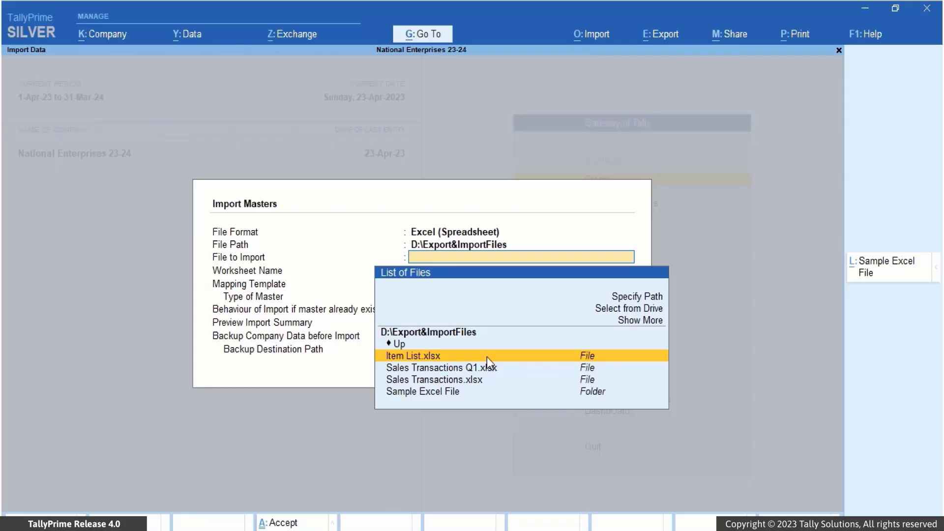
{"action": "left_click", "coordinate": [487, 357]}
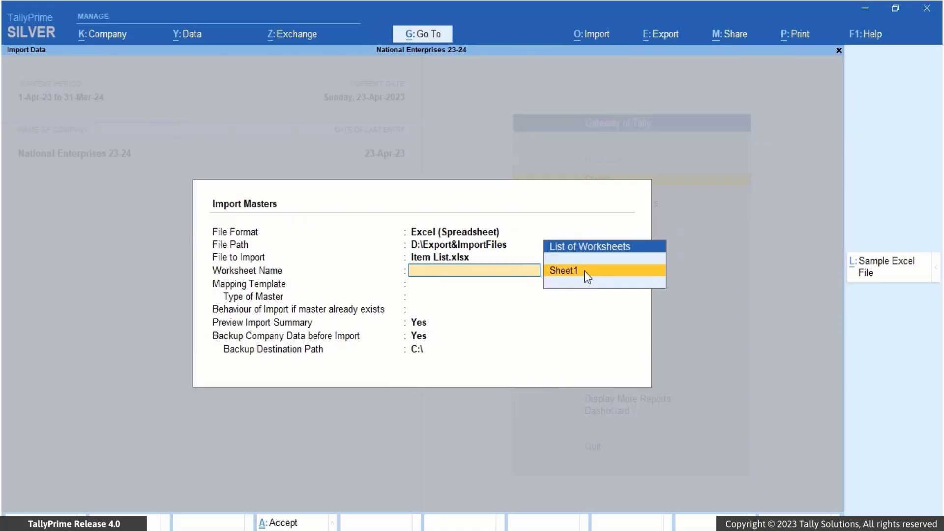
{"action": "left_click", "coordinate": [585, 272]}
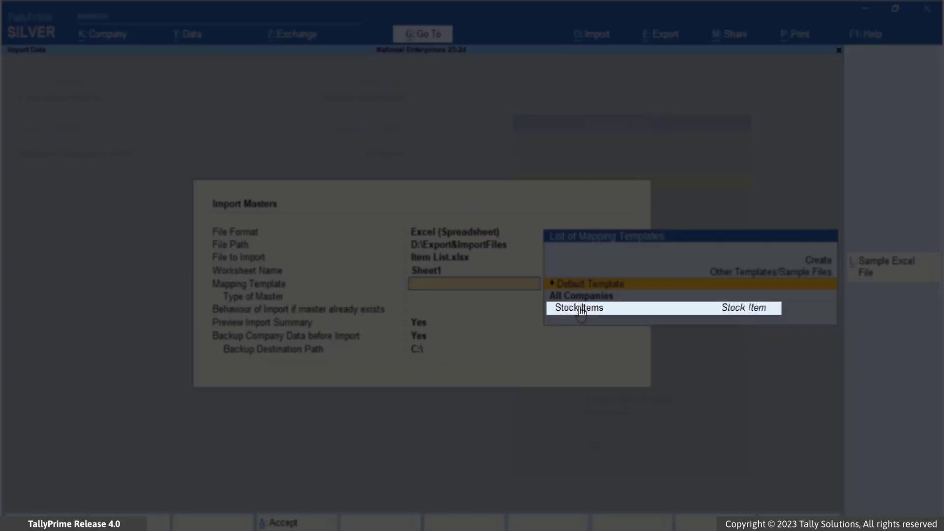
{"action": "left_click", "coordinate": [582, 308]}
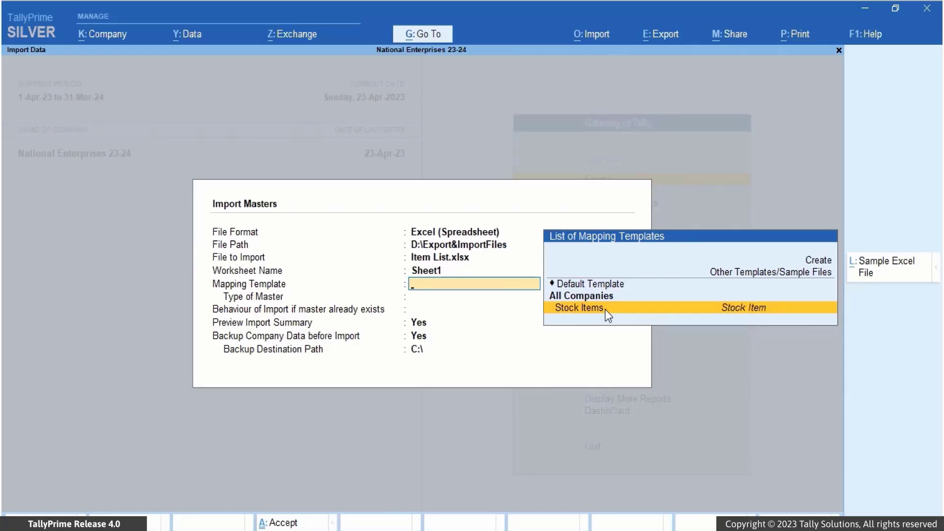
{"action": "left_click", "coordinate": [606, 311]}
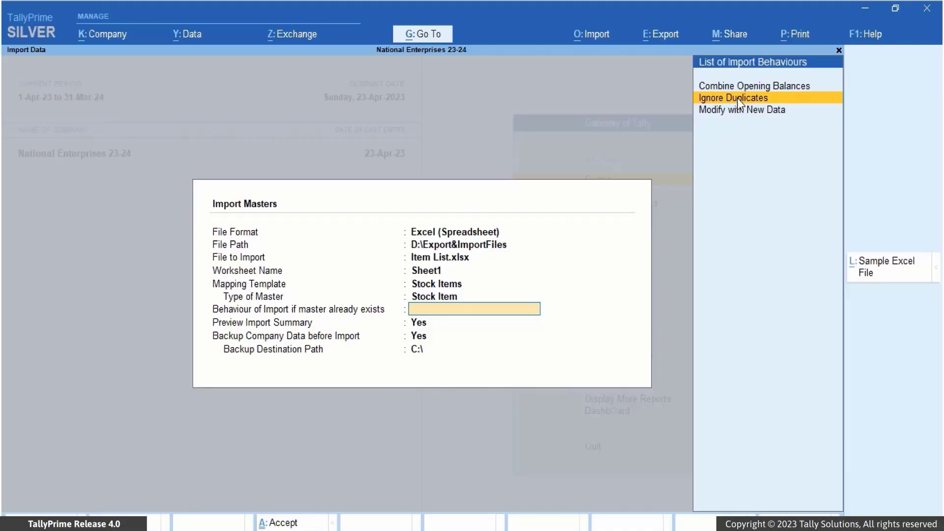
{"action": "left_click", "coordinate": [736, 98]}
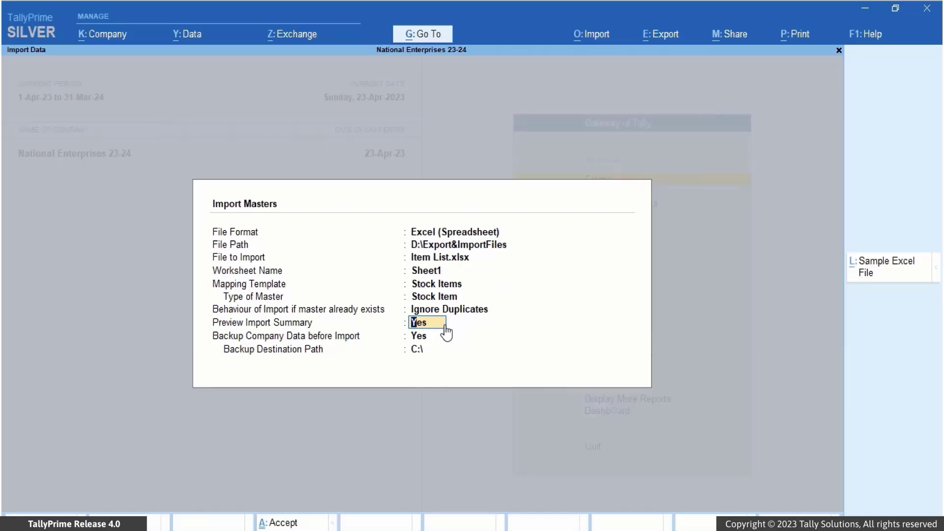
Set the backup destination path for the company data to D:\ and import the stock items from the import summary preview
{"action": "left_click", "coordinate": [446, 335]}
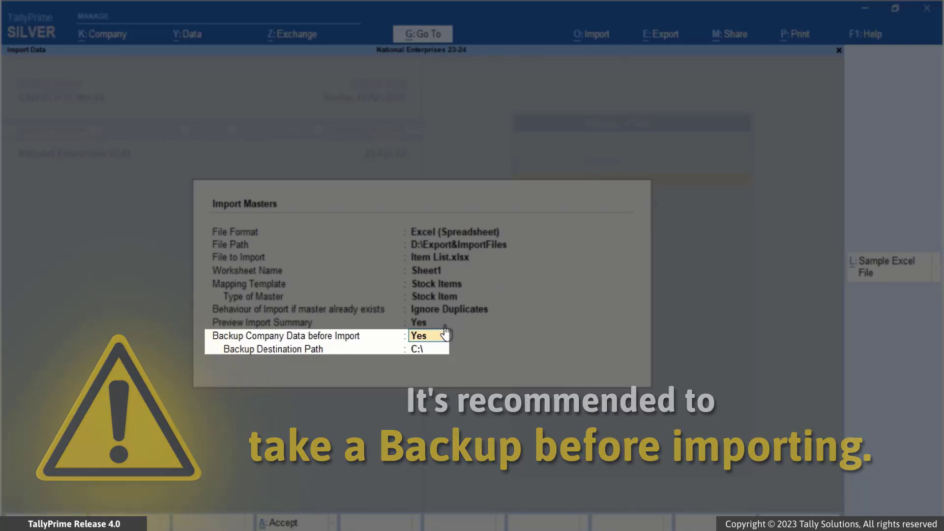
{"action": "key", "text": "Return"}
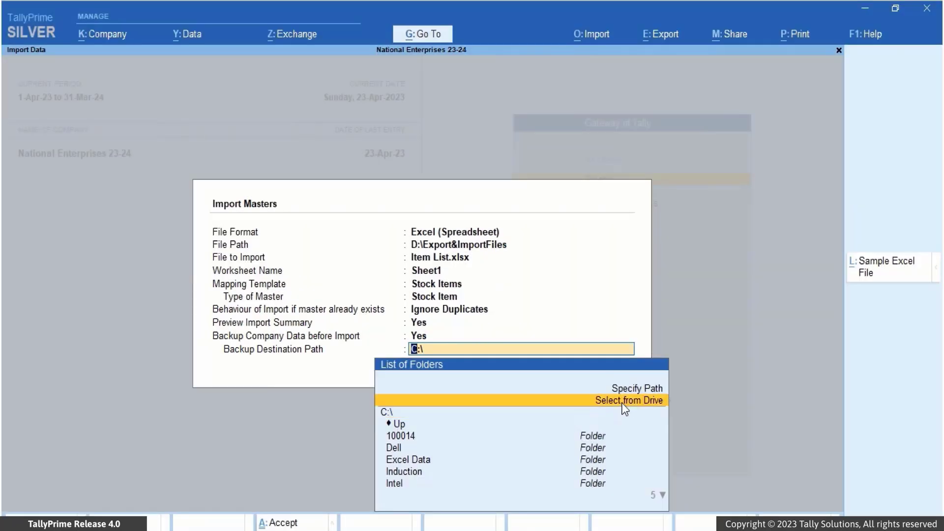
{"action": "left_click", "coordinate": [623, 401]}
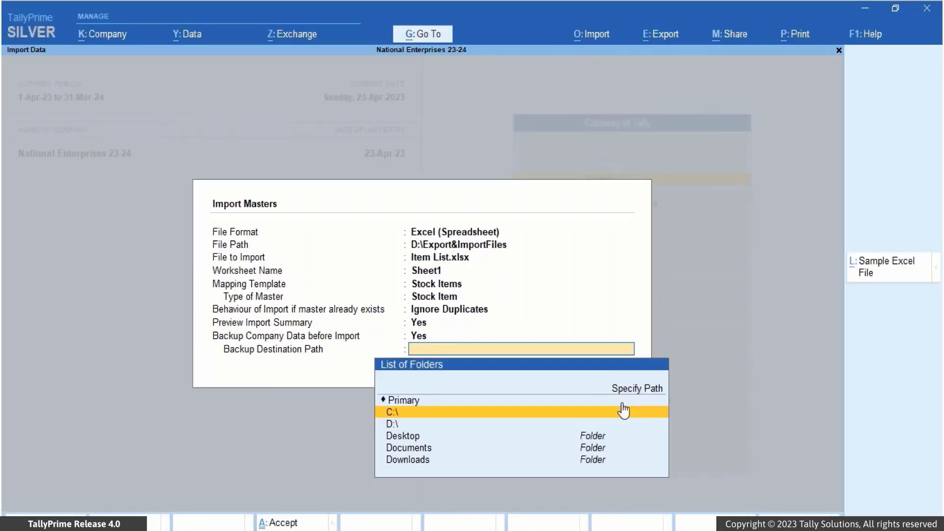
{"action": "left_click", "coordinate": [397, 425]}
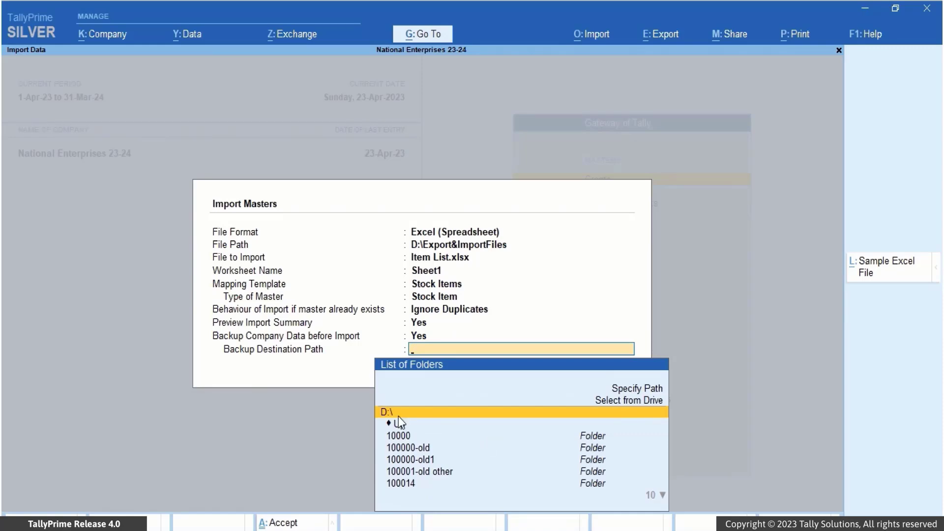
{"action": "left_click", "coordinate": [399, 419]}
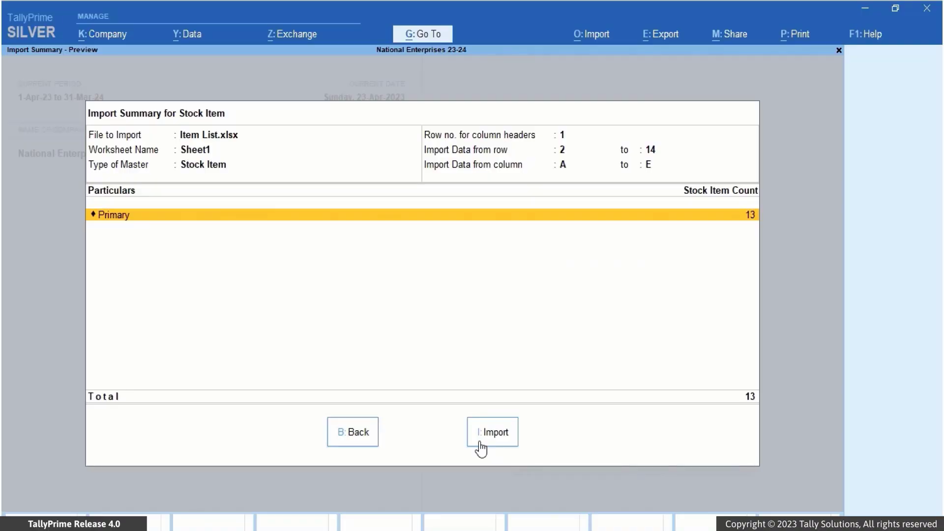
{"action": "left_click", "coordinate": [480, 444]}
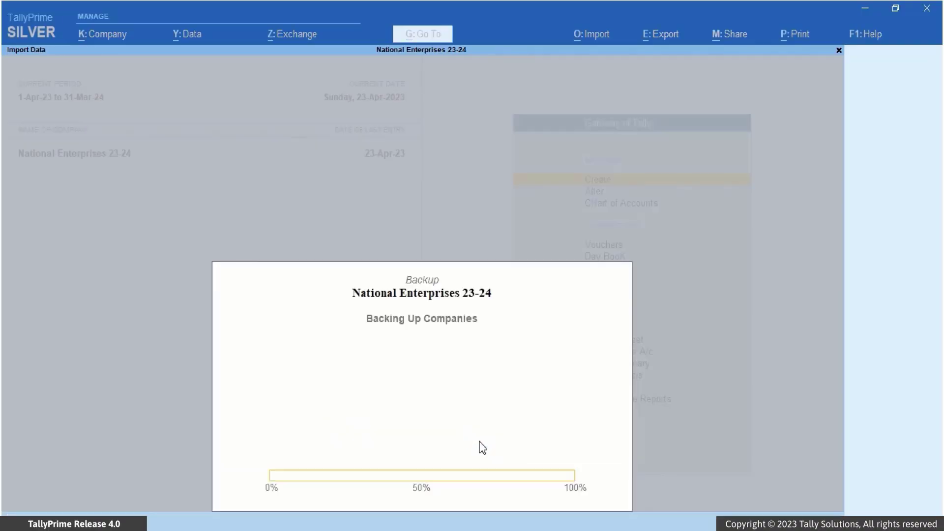
Finish the stock item import and open the Chart of Accounts to check the imported masters
{"action": "left_click", "coordinate": [408, 340]}
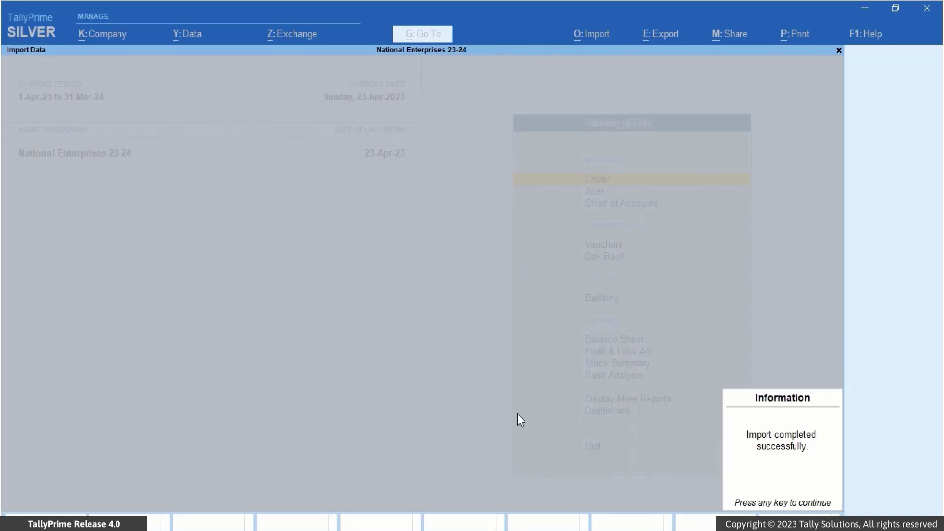
{"action": "key", "text": "Return"}
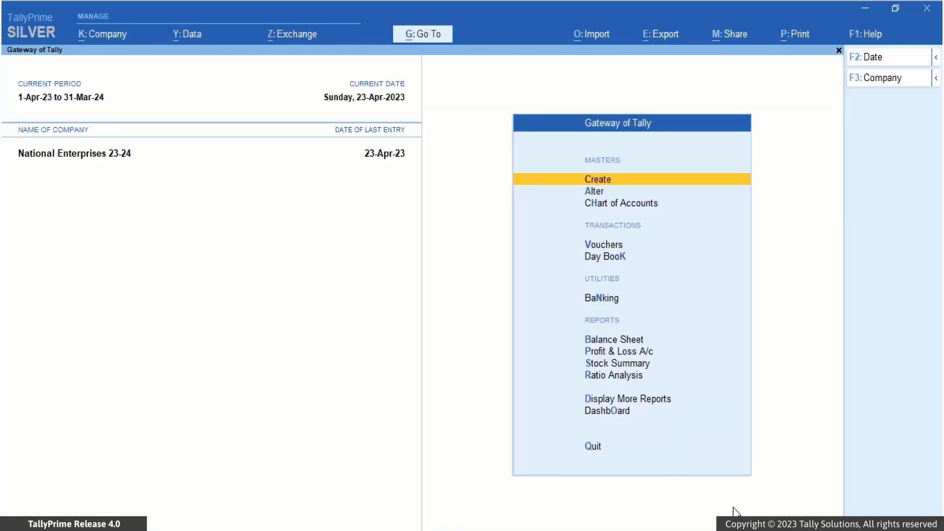
{"action": "left_click", "coordinate": [620, 203]}
{"action": "left_click", "coordinate": [344, 257]}
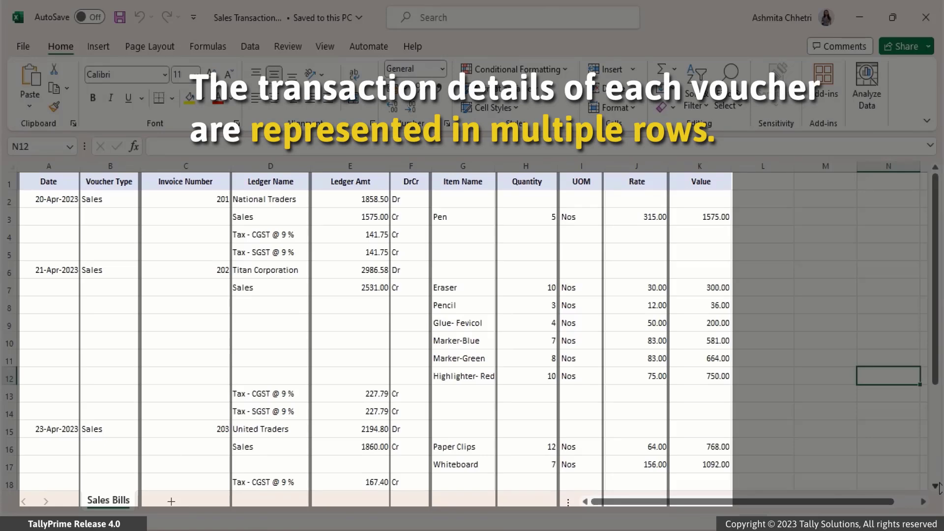
Review the voucher rows in the Sales Bills sheet and start a transactions mapping template from that worksheet of Sales Transactions Q1.xlsx
{"action": "scroll", "coordinate": [940, 488], "scroll_direction": "down", "scroll_amount": 2}
{"action": "scroll", "coordinate": [940, 488], "scroll_direction": "down", "scroll_amount": 4}
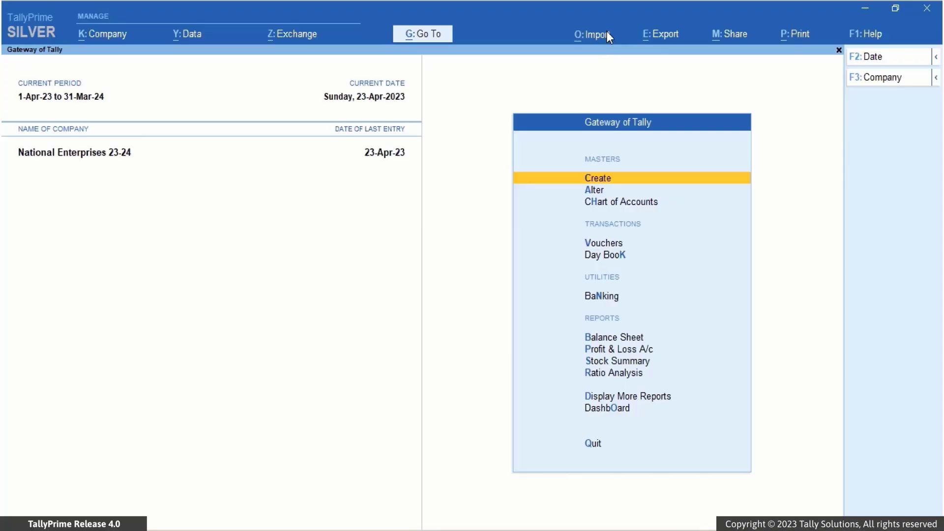
{"action": "left_click", "coordinate": [606, 32]}
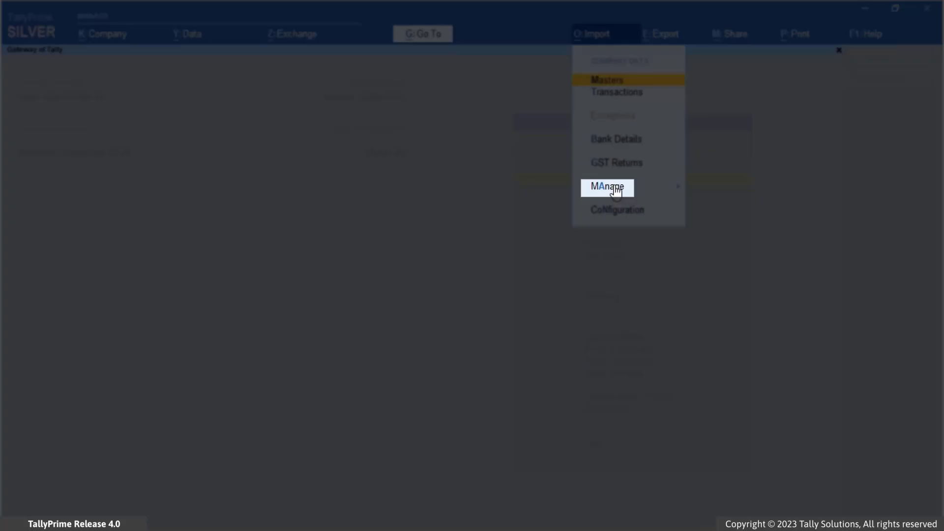
{"action": "left_click", "coordinate": [617, 187]}
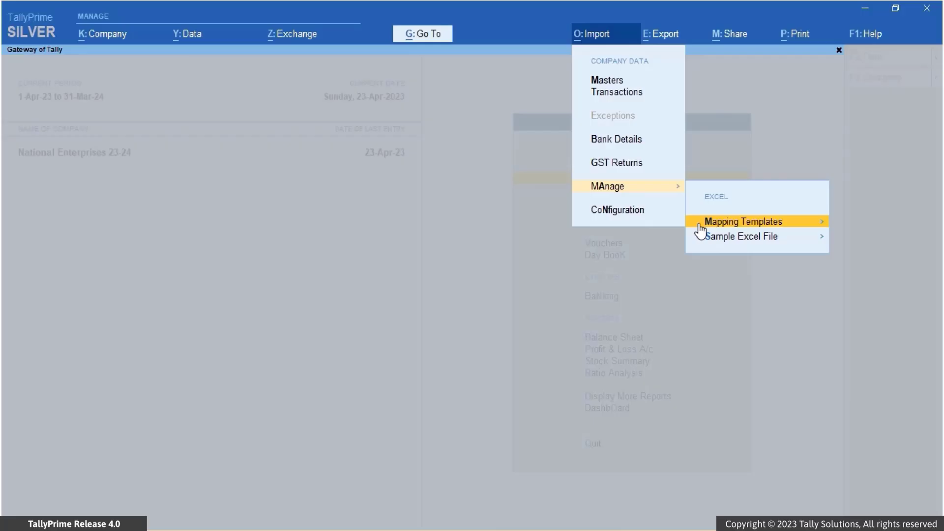
{"action": "left_click", "coordinate": [700, 228]}
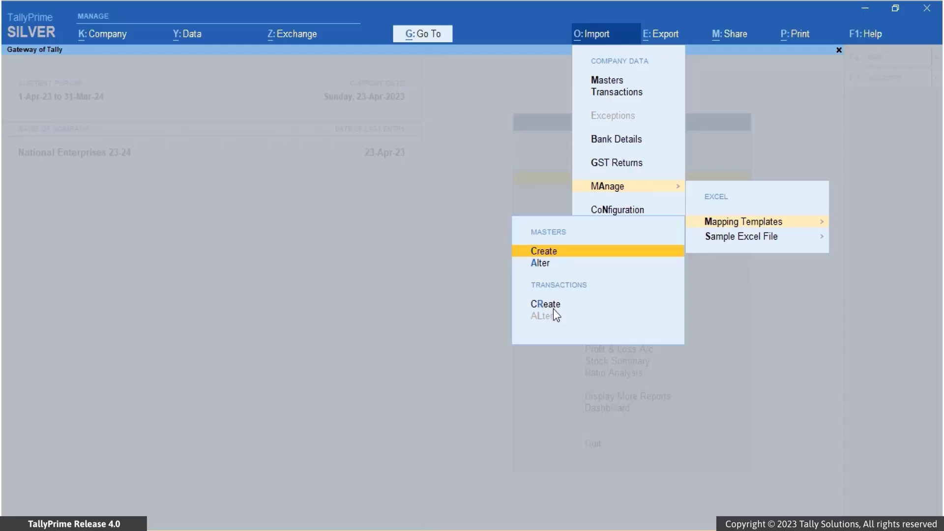
{"action": "left_click", "coordinate": [554, 310]}
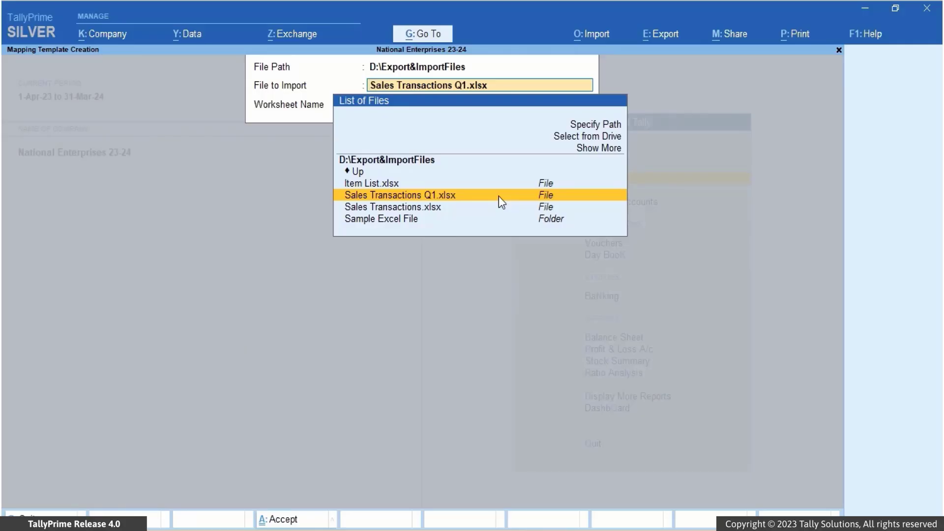
{"action": "left_click", "coordinate": [498, 197]}
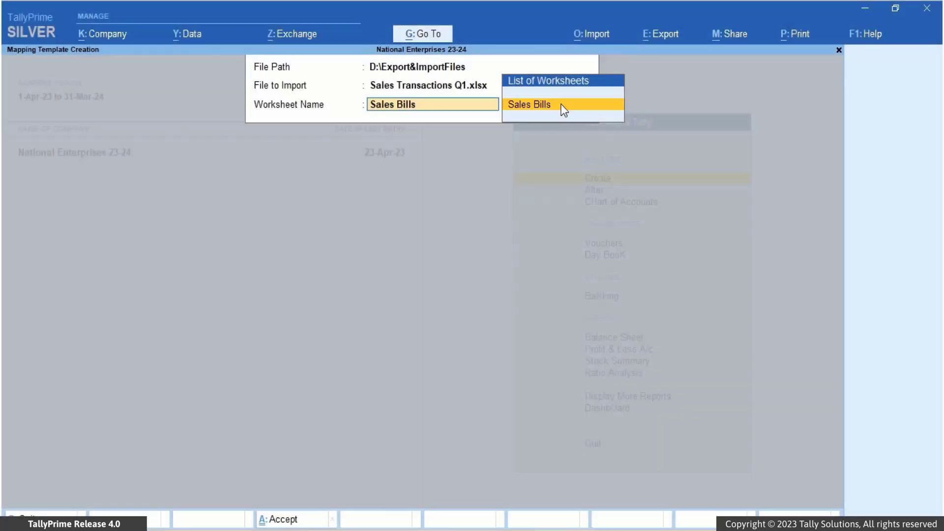
{"action": "left_click", "coordinate": [561, 104]}
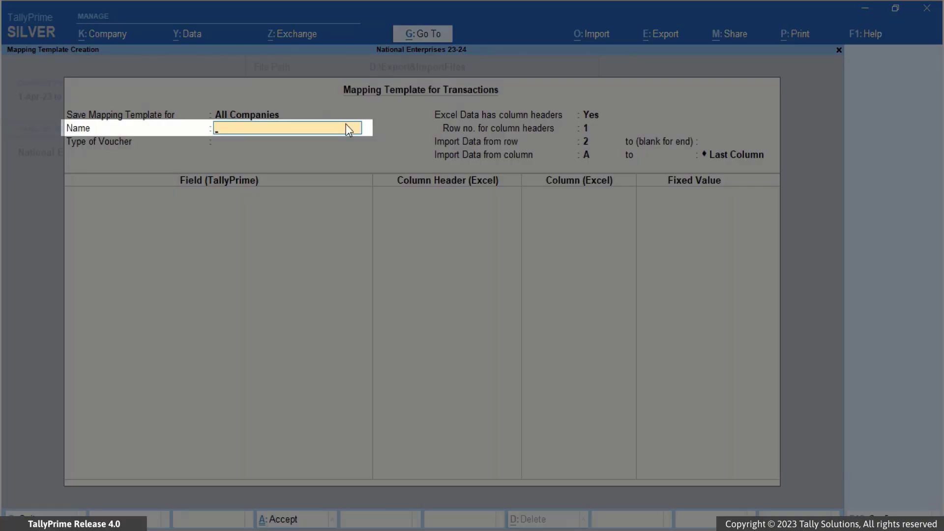
Name the transactions mapping template Sales Q1 and set its type of voucher to Accounting Vouchers
{"action": "type", "text": "Sales Q1"}
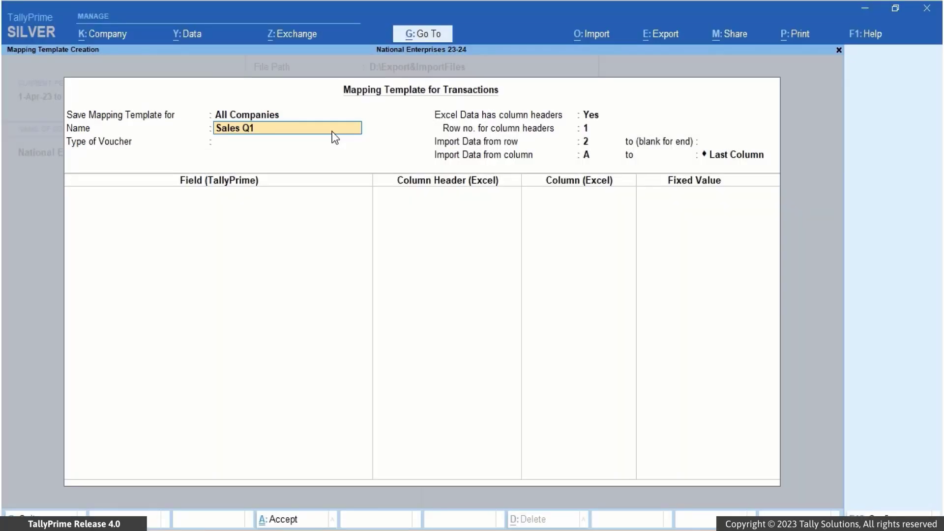
{"action": "key", "text": "Return"}
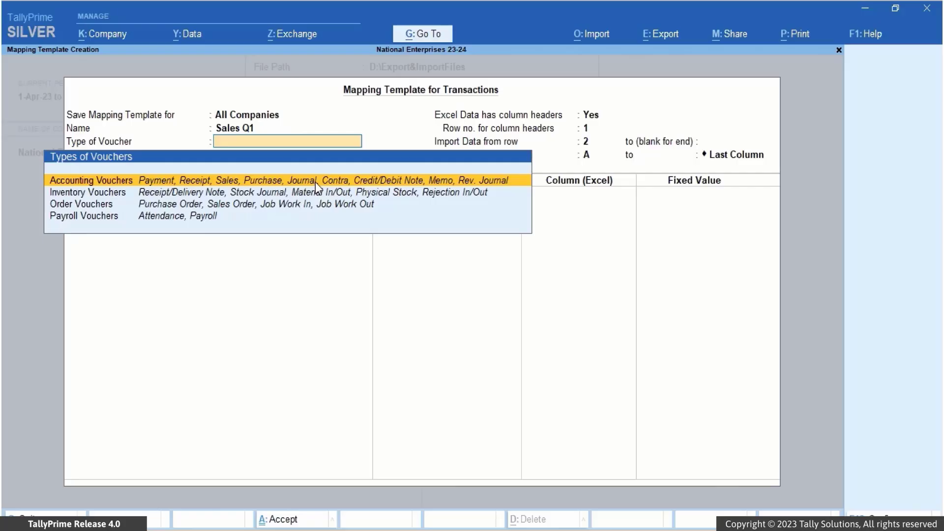
{"action": "left_click", "coordinate": [316, 182]}
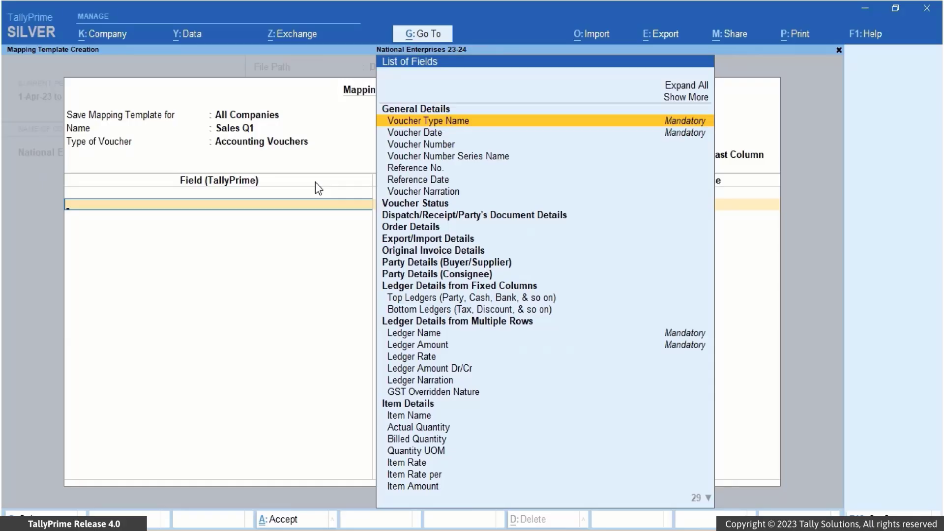
Map the Voucher Type Name, Voucher Date and Voucher Number fields to the Voucher Type, Date and Invoice Number columns
{"action": "left_click", "coordinate": [462, 125]}
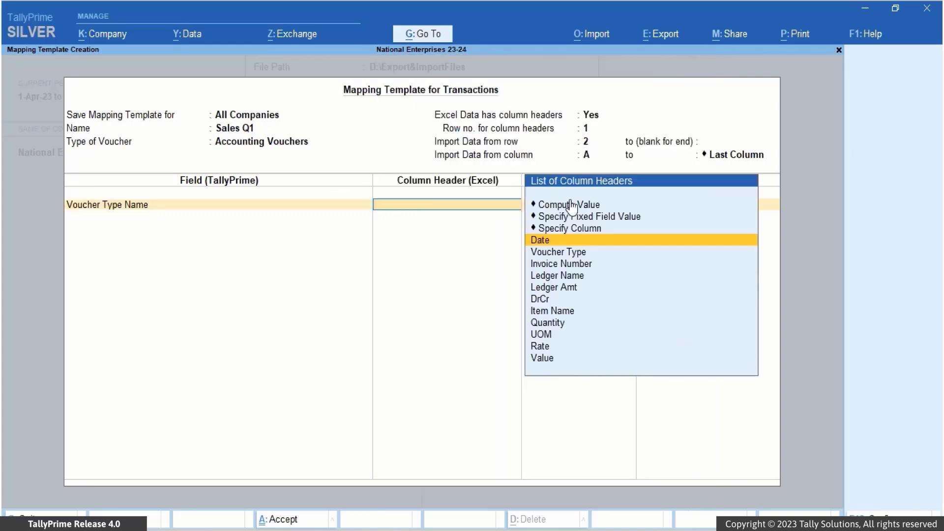
{"action": "left_click", "coordinate": [582, 252]}
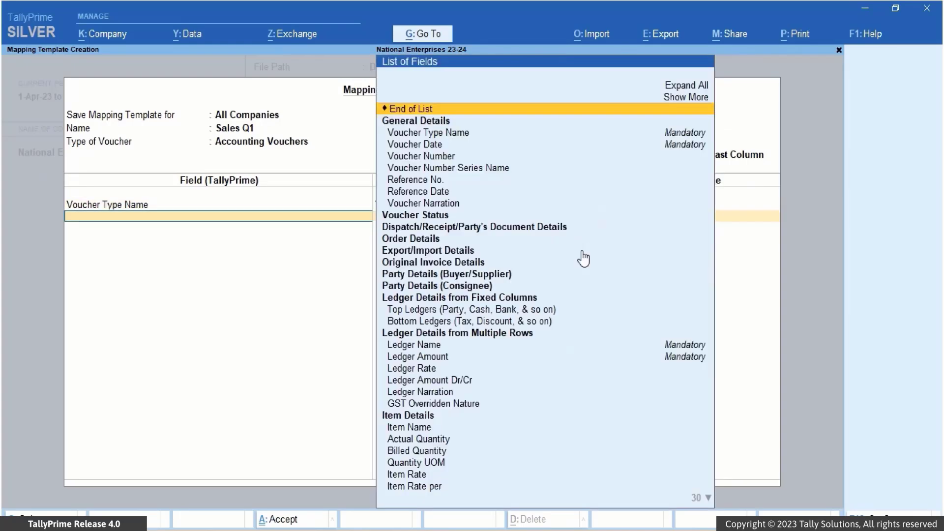
{"action": "left_click", "coordinate": [447, 144]}
{"action": "left_click", "coordinate": [559, 240]}
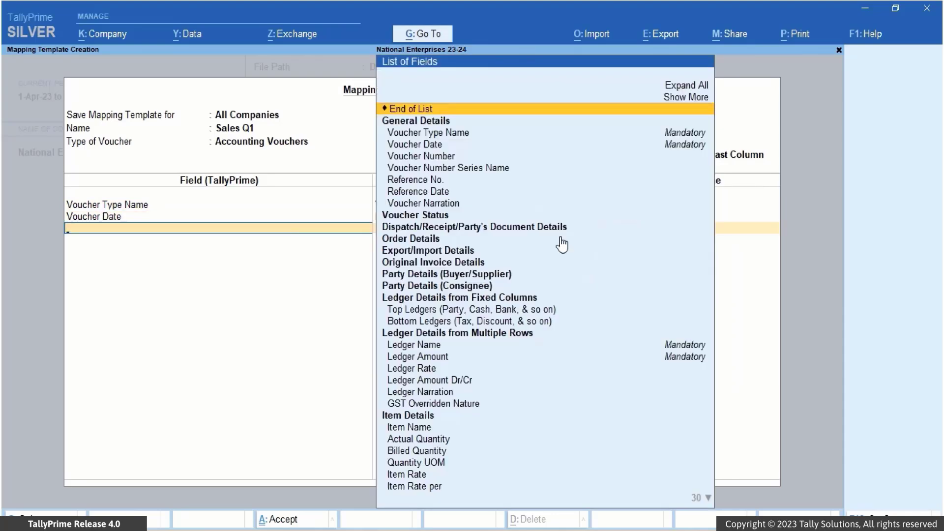
{"action": "left_click", "coordinate": [462, 157]}
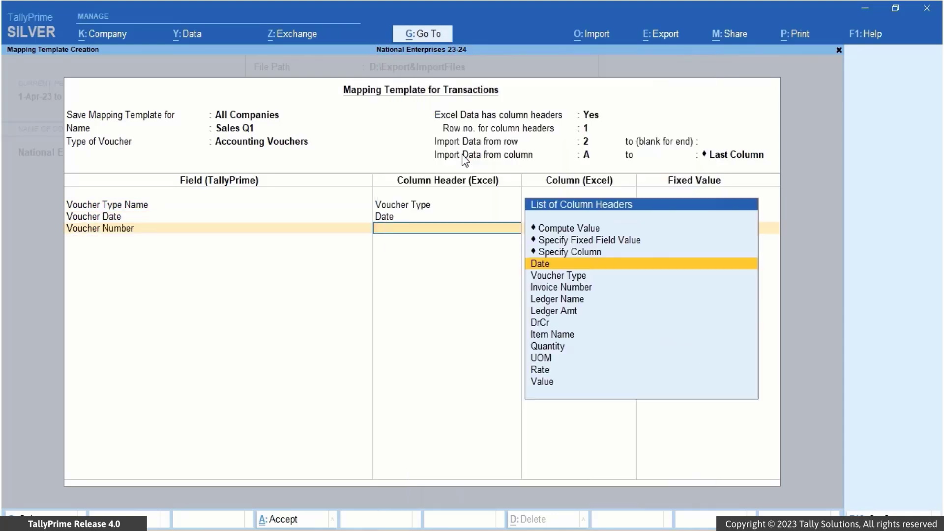
{"action": "left_click", "coordinate": [581, 286]}
Map the multiple-row Ledger Name, Ledger Amount and Ledger Amount Dr/Cr fields to the Ledger Name, Ledger Amt and DrCr columns
{"action": "type", "text": "Ledge"}
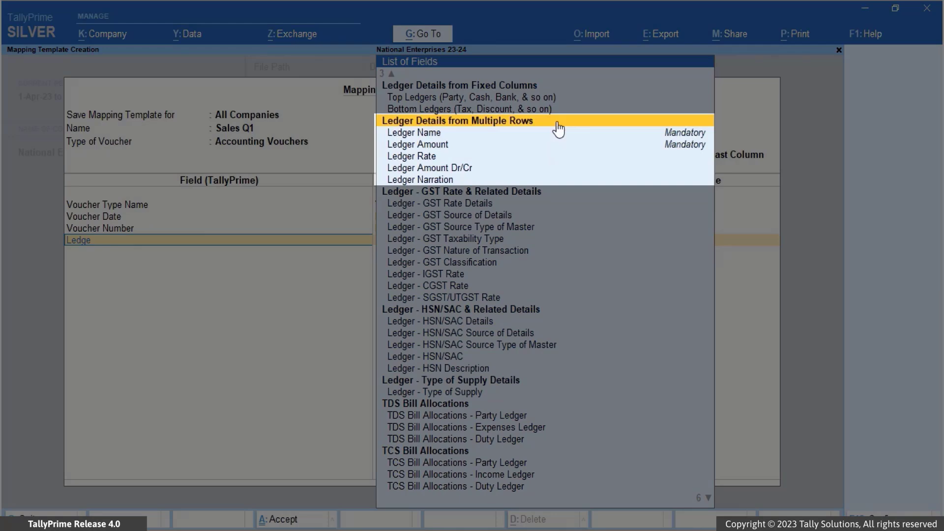
{"action": "left_click", "coordinate": [444, 132]}
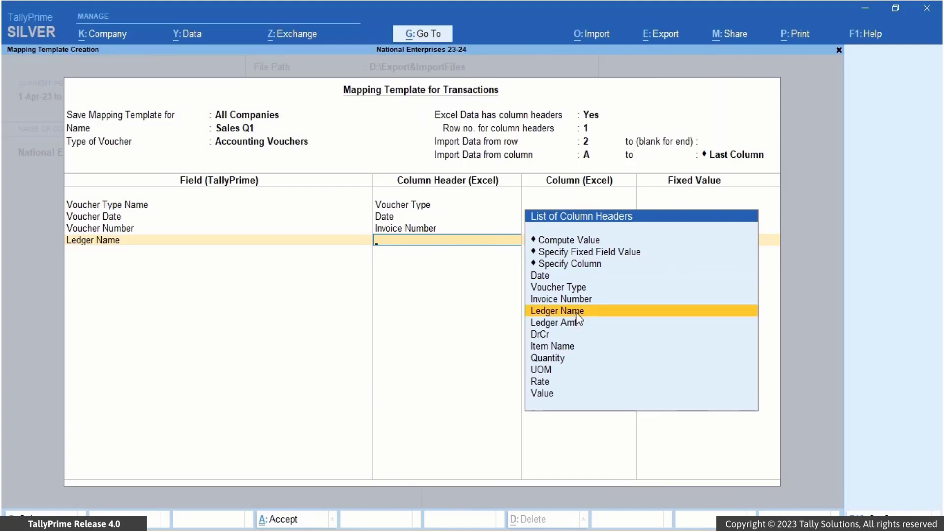
{"action": "left_click", "coordinate": [577, 315]}
{"action": "type", "text": "Led"}
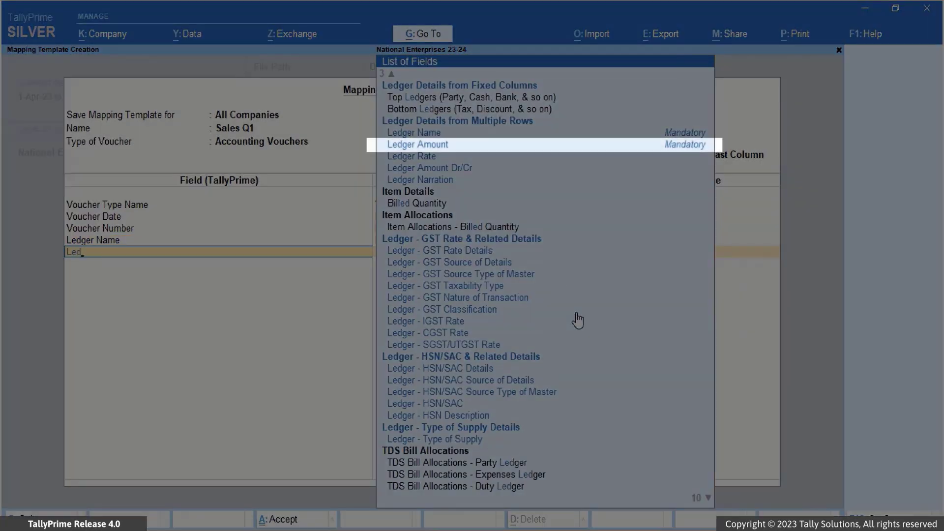
{"action": "left_click", "coordinate": [482, 144]}
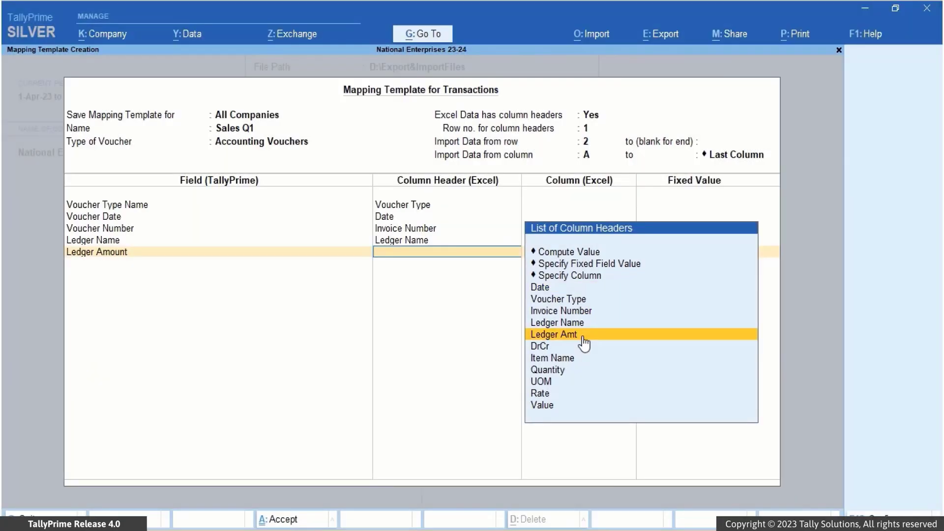
{"action": "left_click", "coordinate": [583, 336]}
{"action": "type", "text": "Led"}
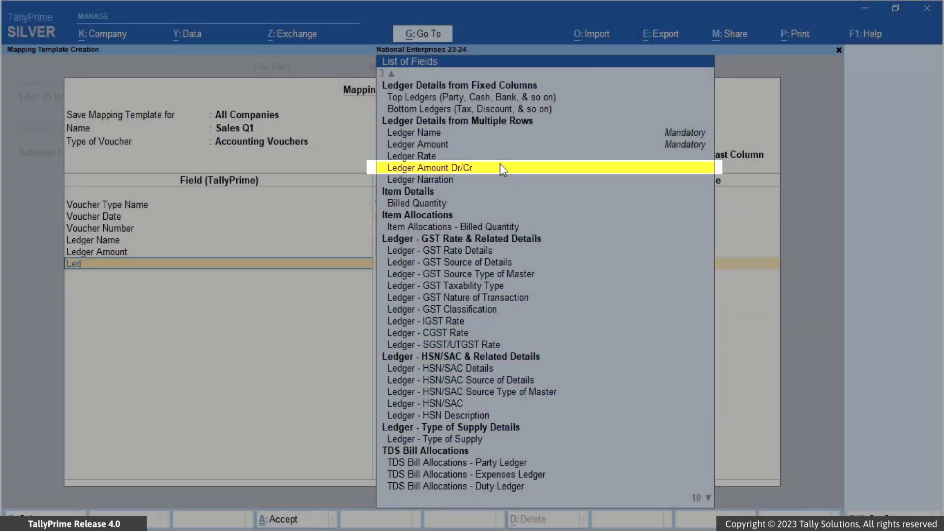
{"action": "left_click", "coordinate": [502, 167]}
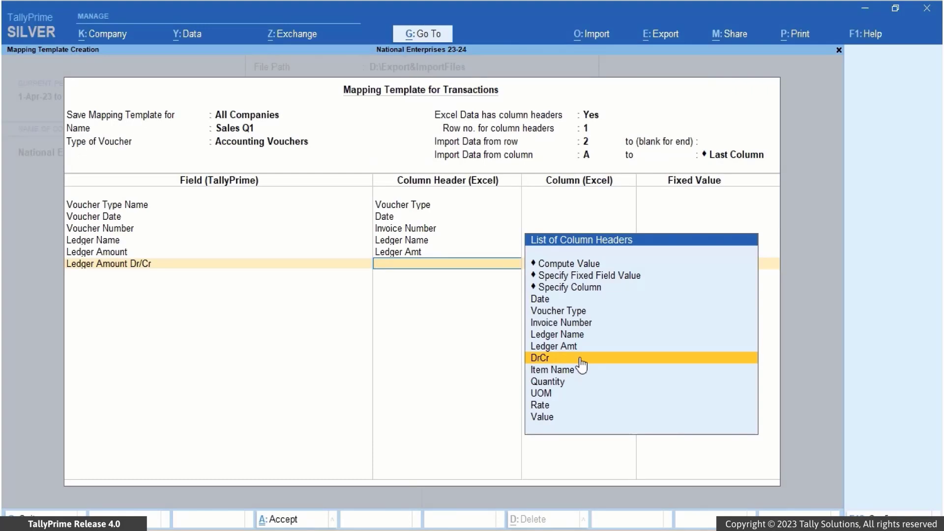
{"action": "left_click", "coordinate": [581, 364]}
Map the Item Name and Billed Quantity fields to the Item Name and Quantity columns
{"action": "scroll", "coordinate": [580, 363], "scroll_direction": "down", "scroll_amount": 8}
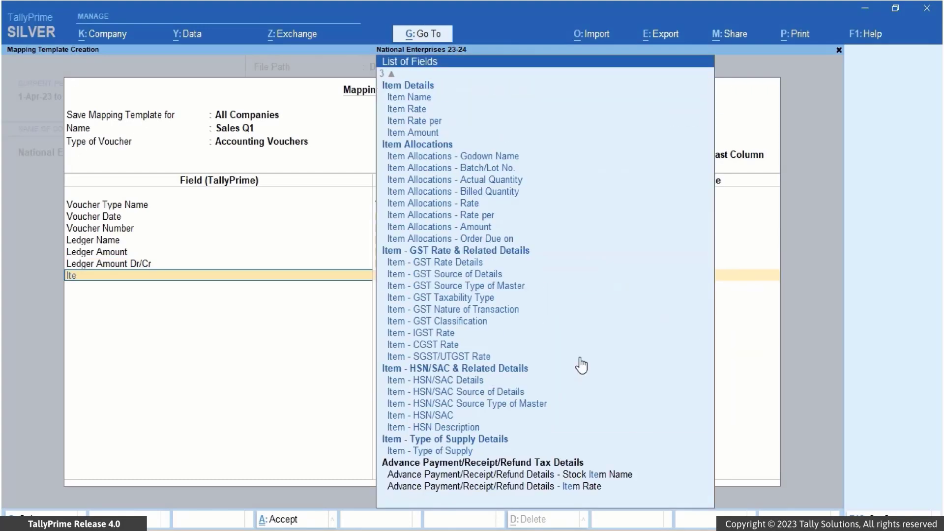
{"action": "left_click", "coordinate": [449, 99]}
{"action": "left_click", "coordinate": [580, 386]}
{"action": "type", "text": "Bill"}
{"action": "left_click", "coordinate": [460, 120]}
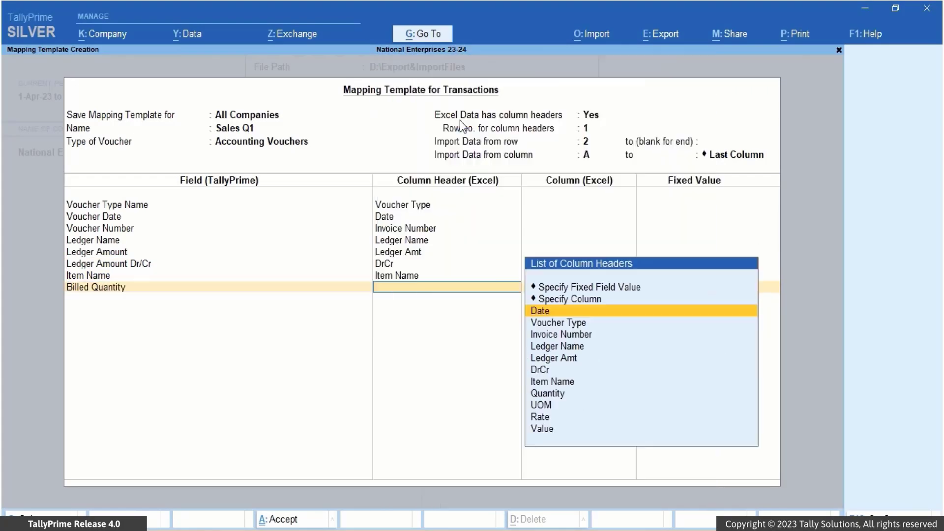
{"action": "left_click", "coordinate": [570, 393]}
Map the Item Rate and Item Amount fields to the Rate and Value columns, and save the template
{"action": "type", "text": "Item"}
{"action": "left_click", "coordinate": [439, 116]}
{"action": "left_click", "coordinate": [563, 429]}
{"action": "type", "text": "Item"}
{"action": "left_click", "coordinate": [448, 133]}
{"action": "left_click", "coordinate": [561, 463]}
{"action": "key", "text": "Return"}
{"action": "key", "text": "Escape"}
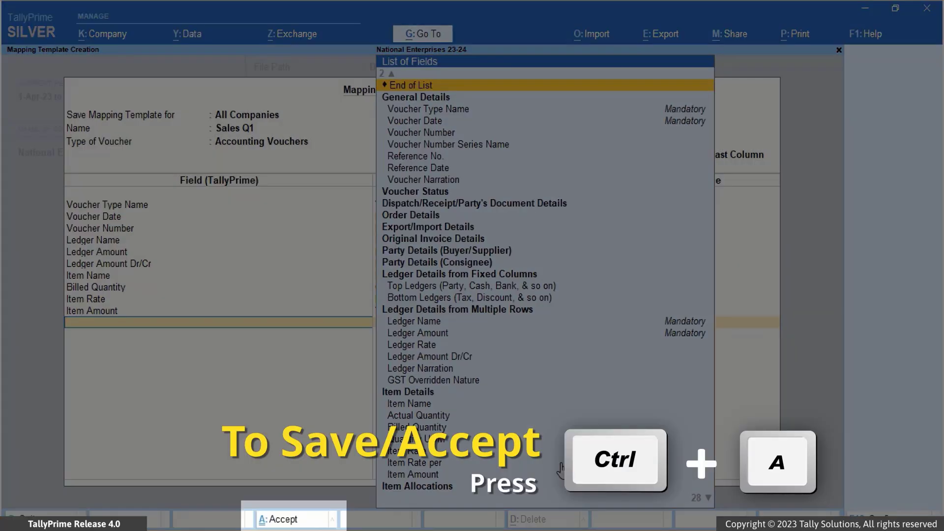
{"action": "key", "text": "ctrl+a"}
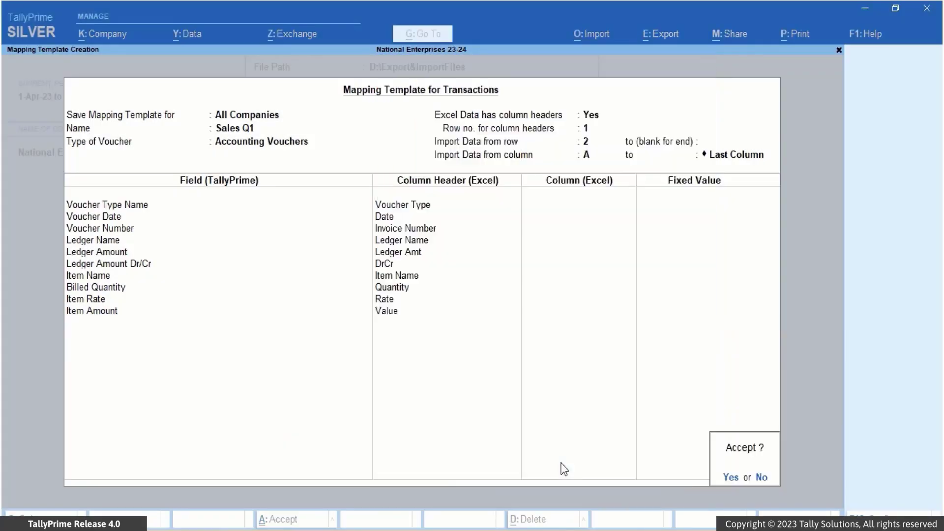
{"action": "key", "text": "y"}
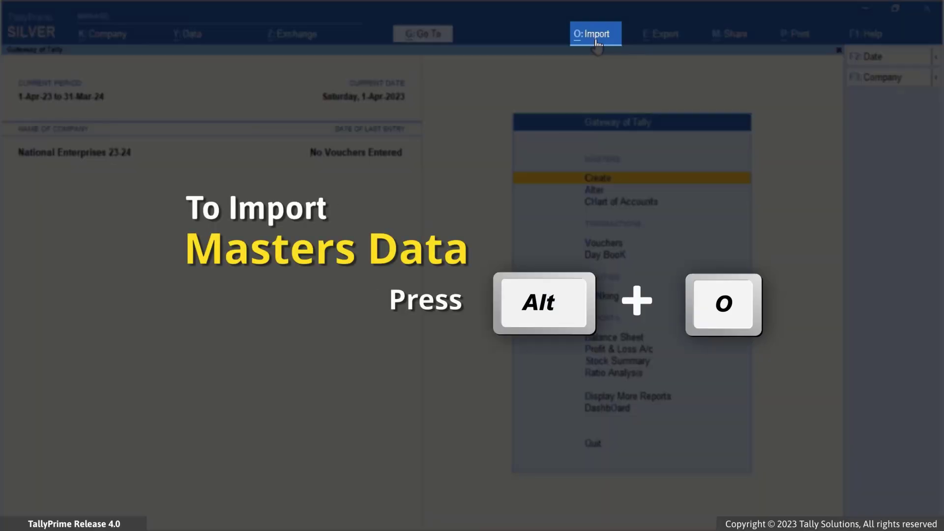
Set up an Excel transactions import from the Sales Bills worksheet of Sales Transactions Q1.xlsx with the Sales Q1 mapping template
{"action": "left_click", "coordinate": [596, 40]}
{"action": "key", "text": "Down"}
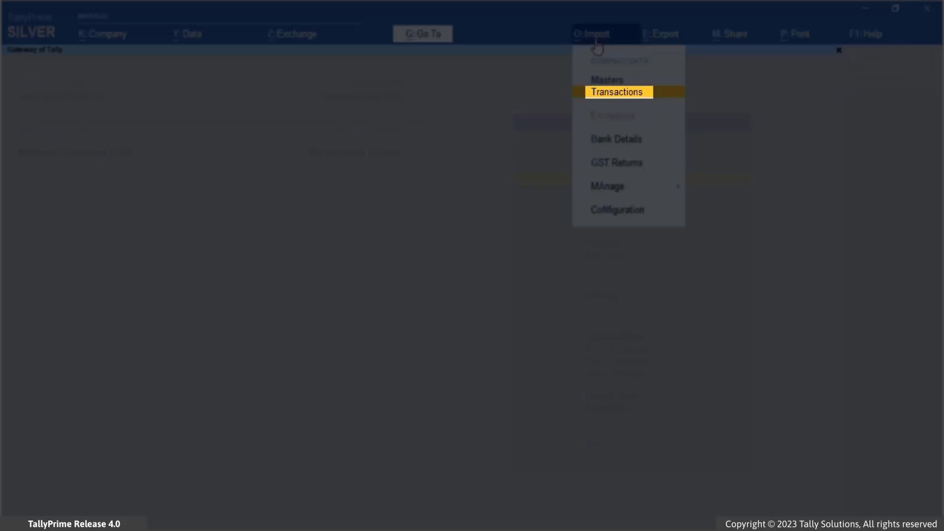
{"action": "left_click", "coordinate": [653, 93]}
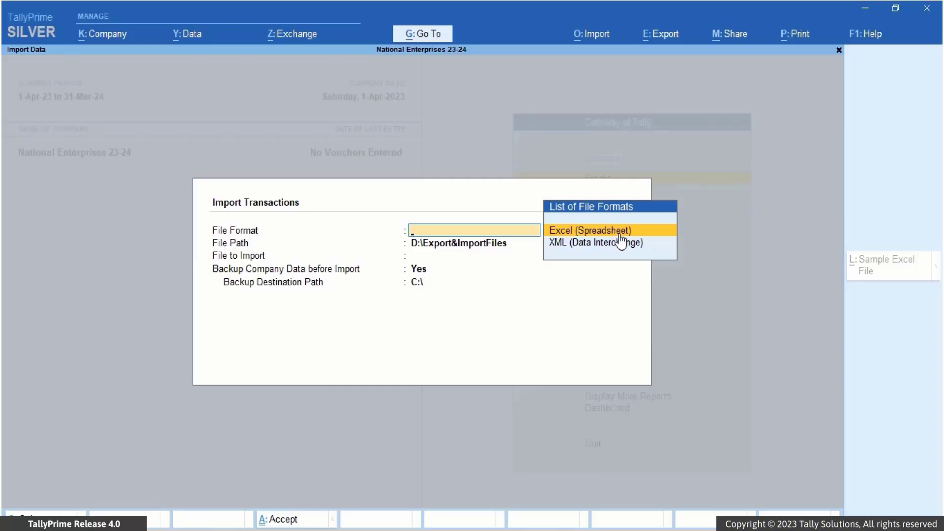
{"action": "left_click", "coordinate": [618, 234]}
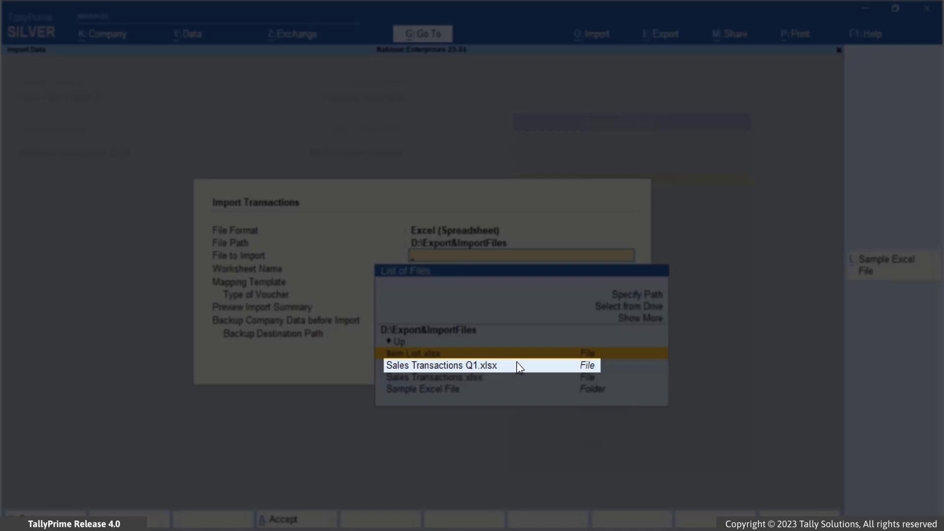
{"action": "left_click", "coordinate": [519, 366]}
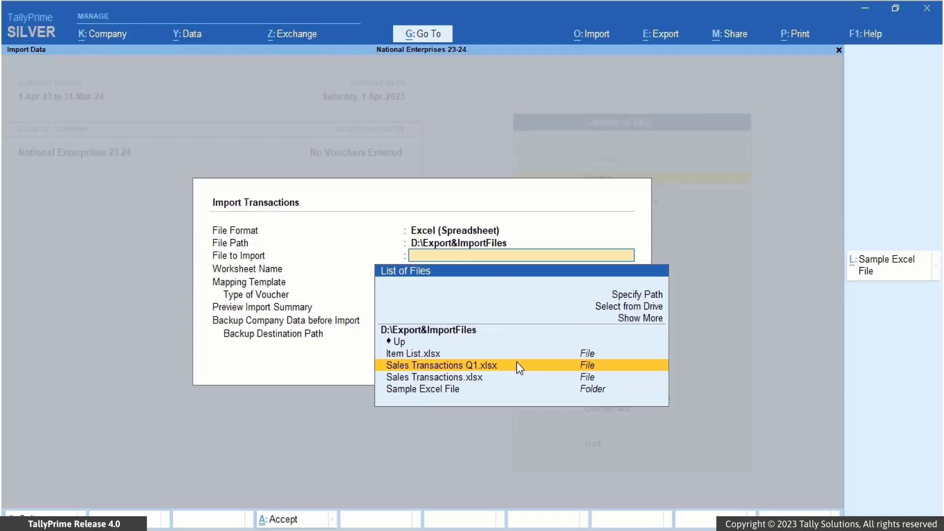
{"action": "left_click", "coordinate": [519, 366]}
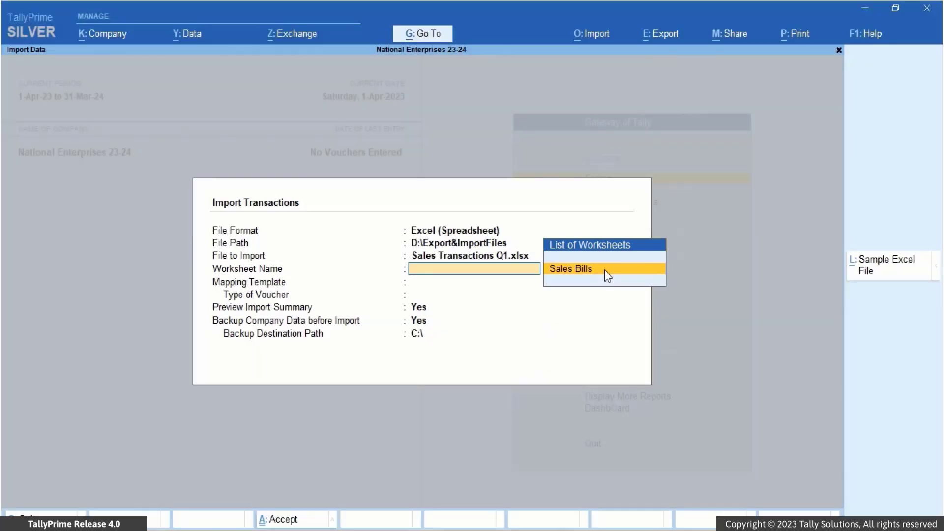
{"action": "left_click", "coordinate": [605, 270]}
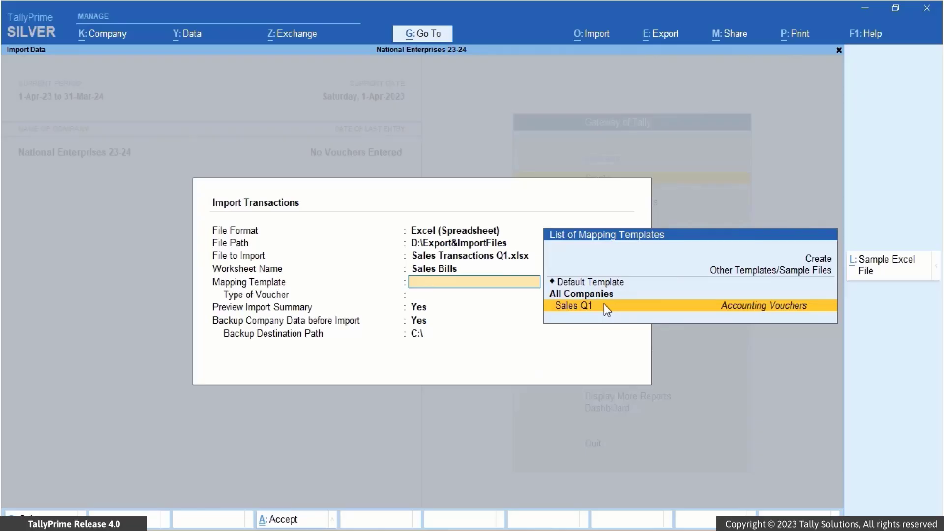
{"action": "left_click", "coordinate": [604, 305]}
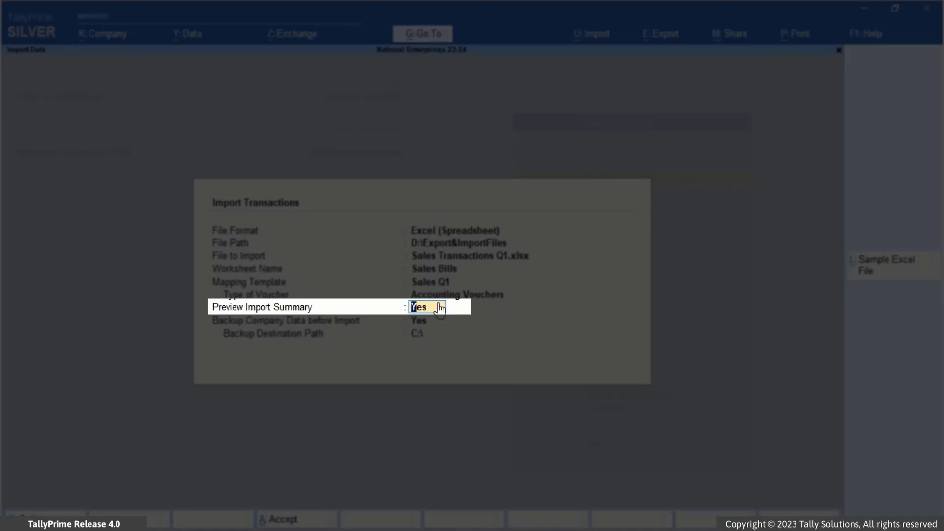
Import the sales transactions with the import summary preview enabled and the company data backup turned off, and open the Day Book
{"action": "key", "text": "Return"}
{"action": "type", "text": "N"}
{"action": "key", "text": "Return"}
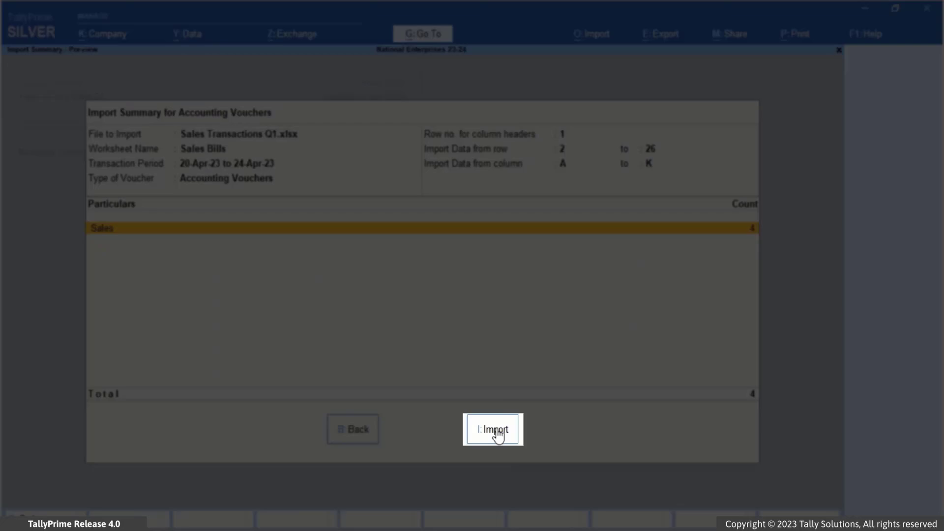
{"action": "left_click", "coordinate": [494, 435]}
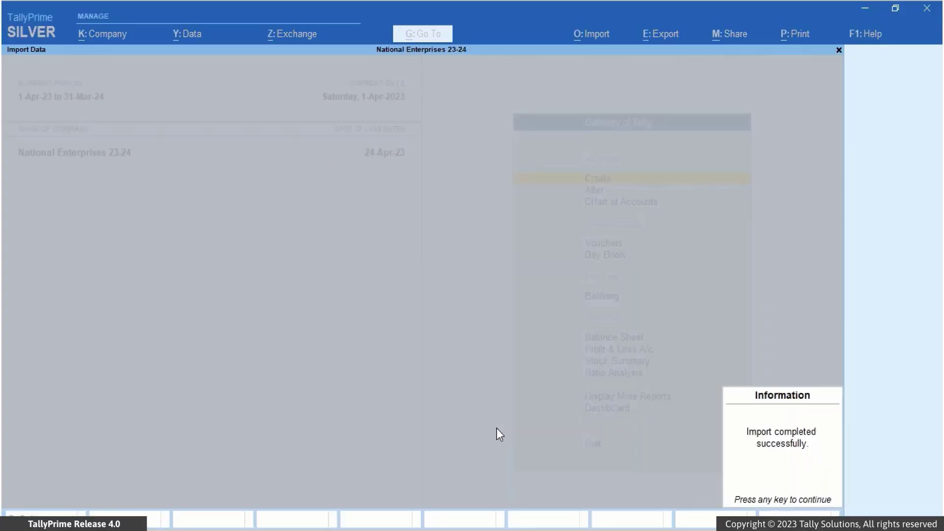
{"action": "left_click", "coordinate": [725, 474]}
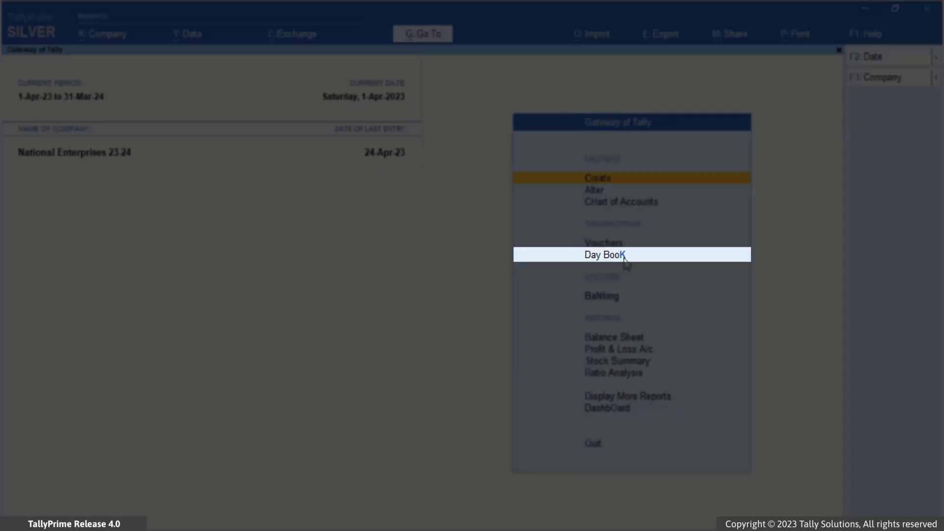
{"action": "left_click", "coordinate": [625, 259]}
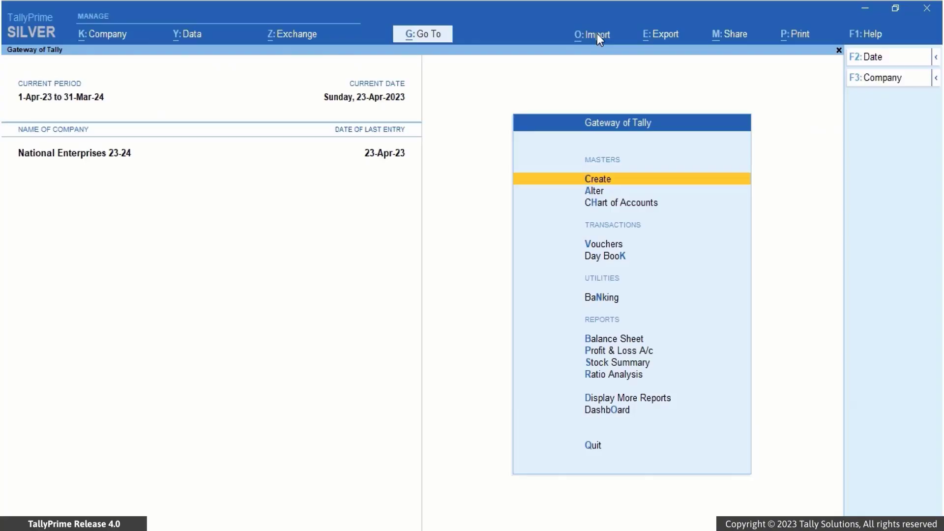
Create a transactions mapping template based on the Invoices worksheet of Sales Transactions.xlsx
{"action": "left_click", "coordinate": [597, 34]}
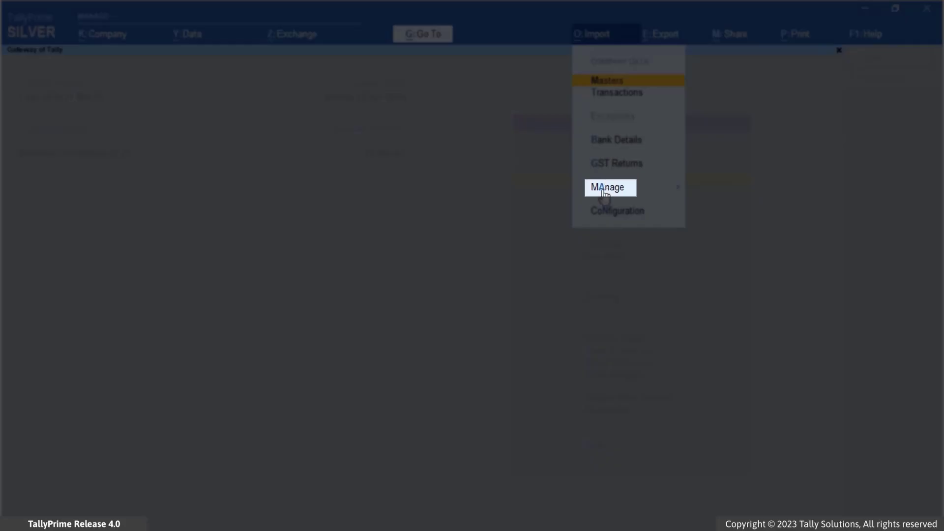
{"action": "left_click", "coordinate": [606, 190]}
{"action": "left_click", "coordinate": [718, 221]}
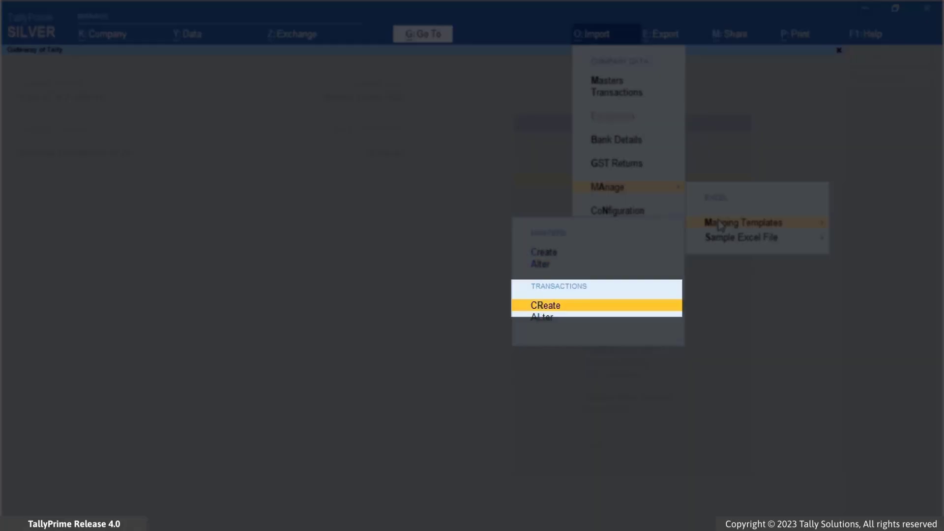
{"action": "left_click", "coordinate": [574, 310]}
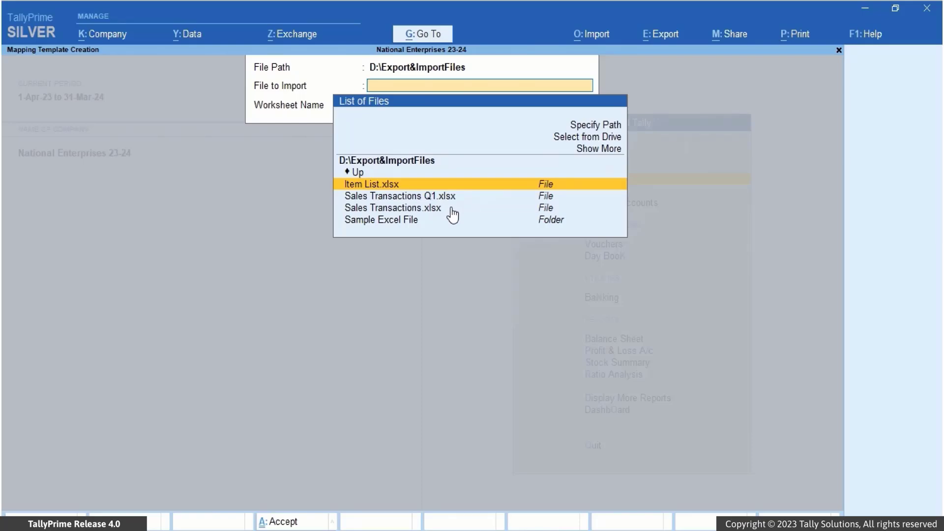
{"action": "left_click", "coordinate": [451, 209]}
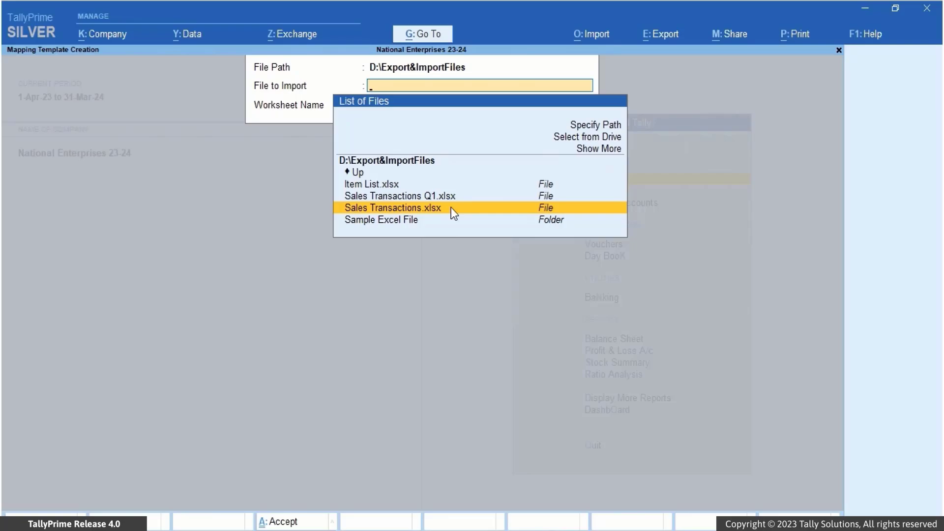
{"action": "left_click", "coordinate": [451, 208]}
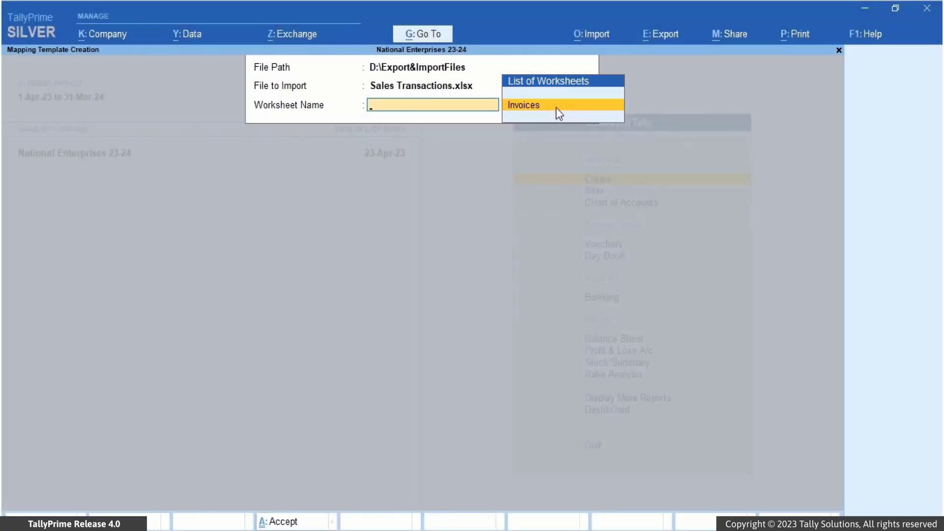
{"action": "left_click", "coordinate": [557, 108]}
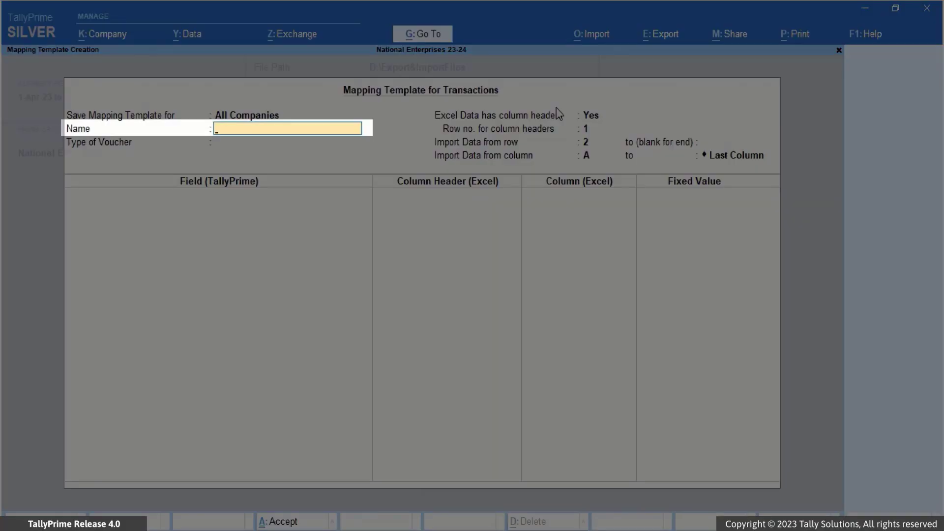
Name the mapping template Sales Q2 and set its voucher type to Accounting Vouchers
{"action": "type", "text": "Sales Q2"}
{"action": "key", "text": "Return"}
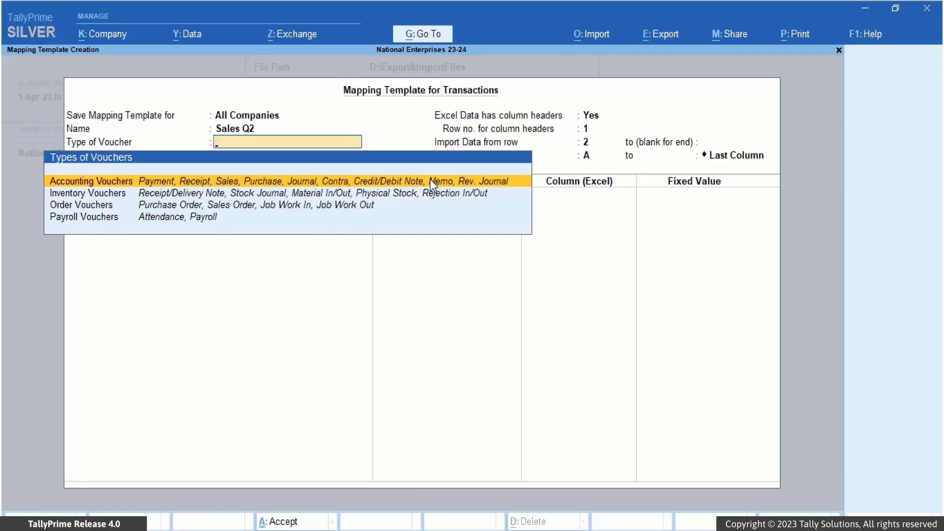
{"action": "left_click", "coordinate": [432, 182]}
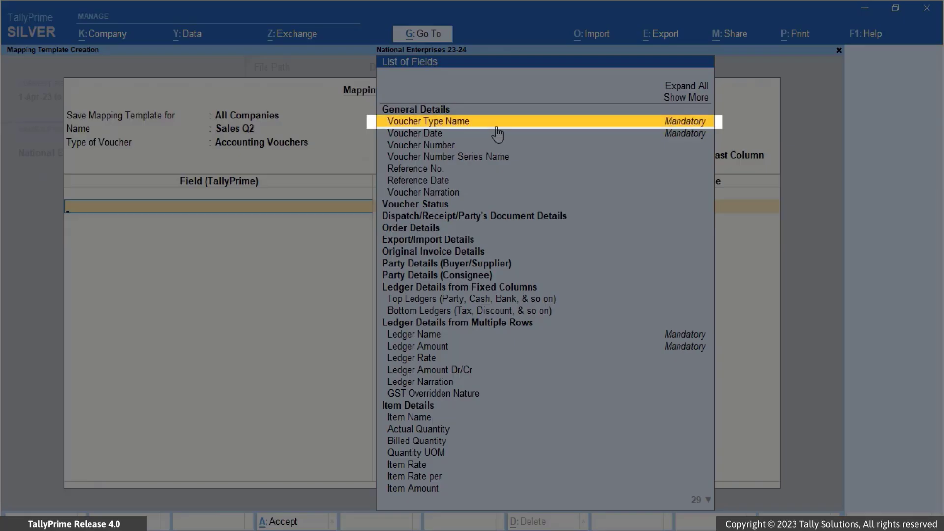
Map the Voucher Type Name, Voucher Date and Voucher Number fields to the Voucher Type, Date and Invoice Number columns
{"action": "left_click", "coordinate": [498, 123]}
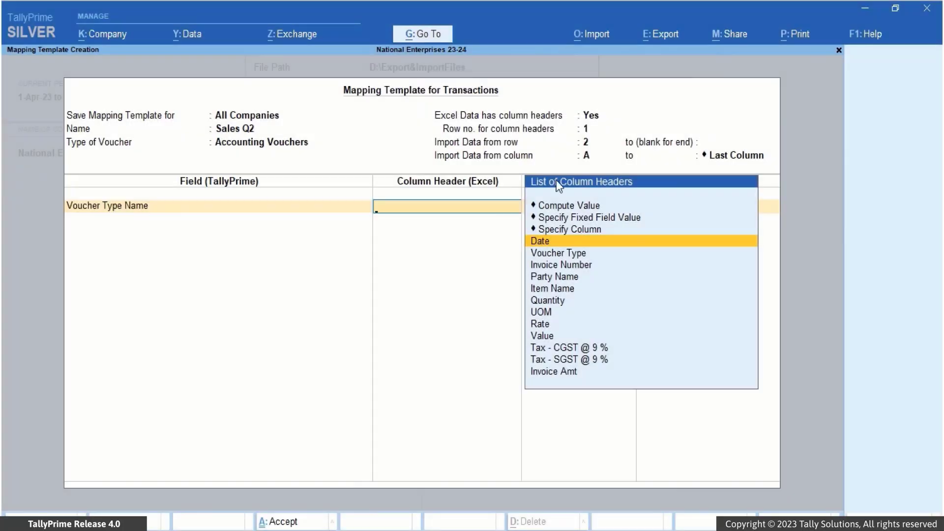
{"action": "left_click", "coordinate": [588, 252]}
{"action": "left_click", "coordinate": [488, 150]}
{"action": "left_click", "coordinate": [562, 246]}
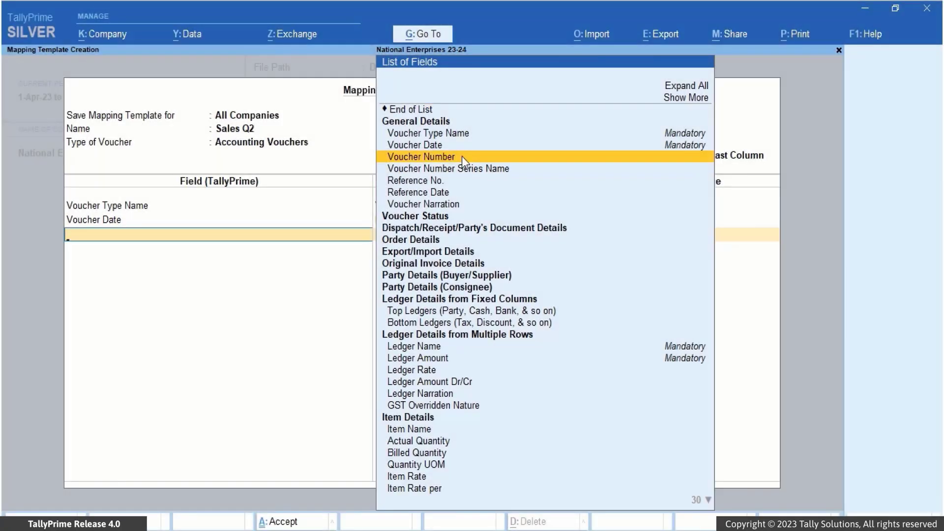
{"action": "left_click", "coordinate": [462, 156]}
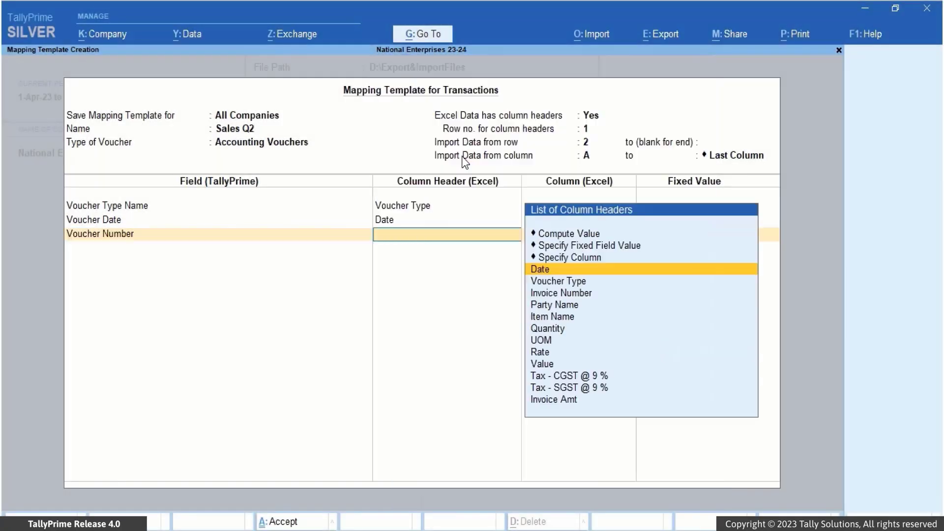
{"action": "left_click", "coordinate": [597, 295]}
Add the Top Ledgers group, mapping Ledger Name to the Party Name column and Ledger Amount to Invoice/Voucher Nett Amount
{"action": "type", "text": "Led"}
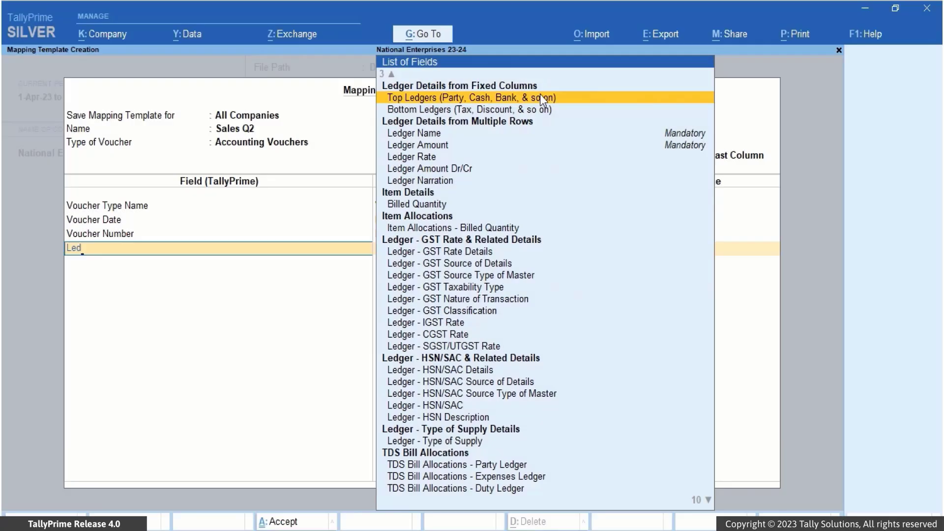
{"action": "left_click", "coordinate": [541, 97]}
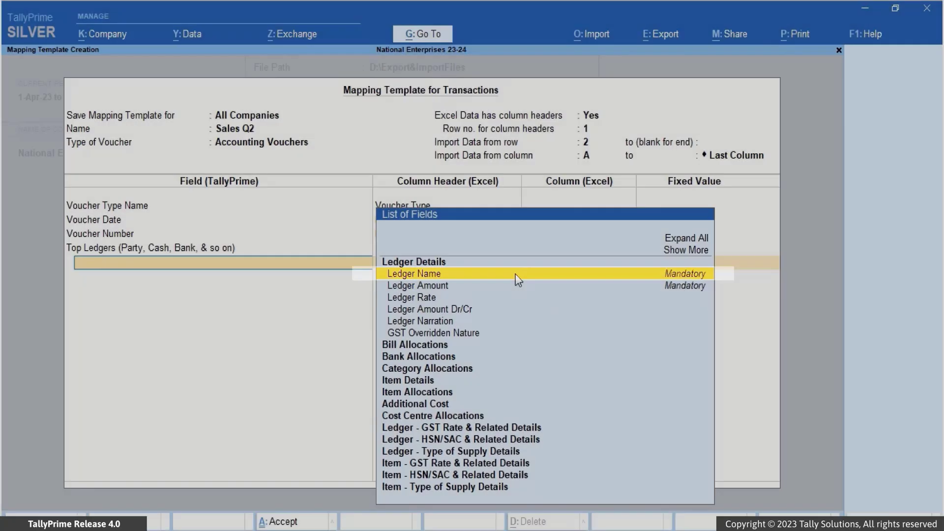
{"action": "left_click", "coordinate": [515, 274]}
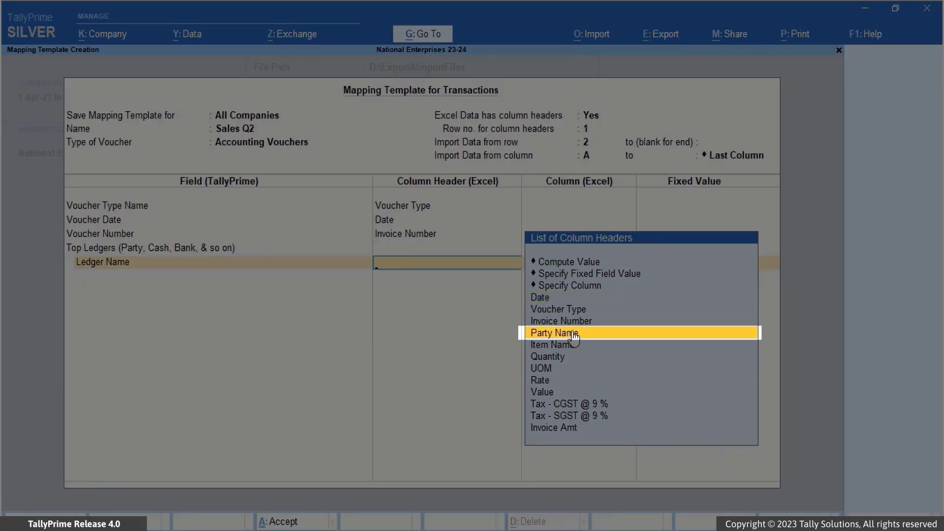
{"action": "left_click", "coordinate": [573, 333]}
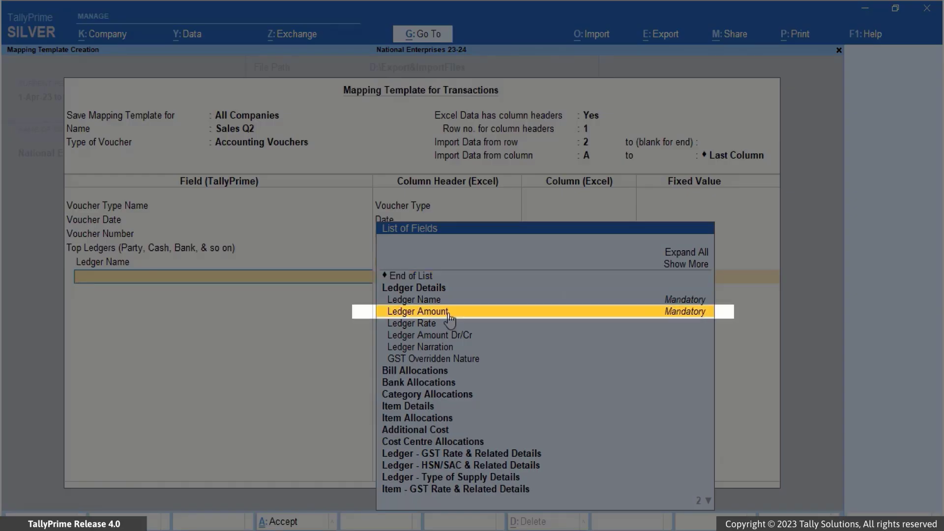
{"action": "left_click", "coordinate": [448, 314]}
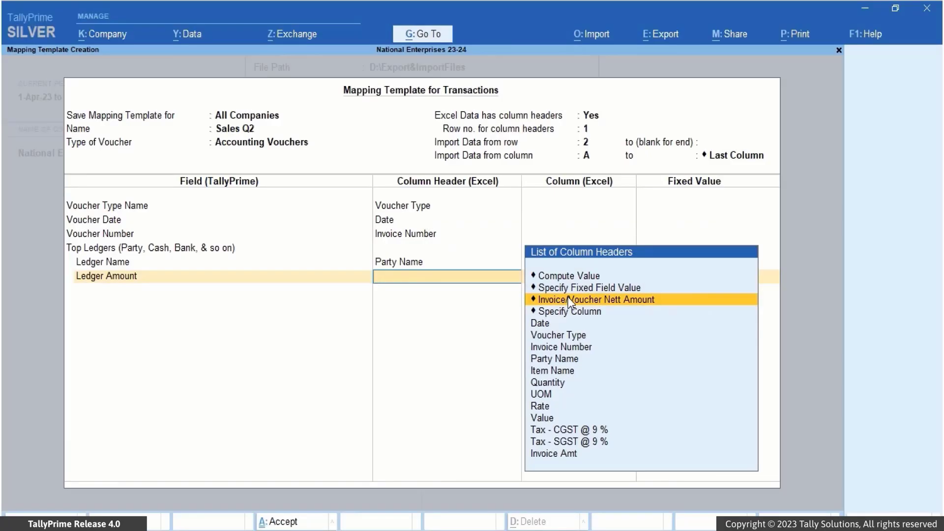
{"action": "left_click", "coordinate": [570, 301]}
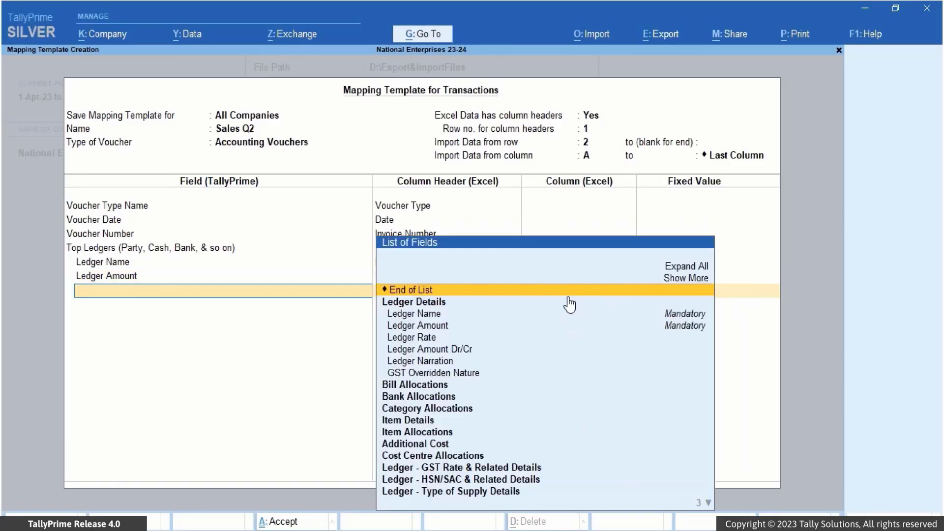
Add the Bottom Ledgers group, giving Ledger Name the fixed value Sales and mapping Ledger Amount to the Value column
{"action": "type", "text": "Bo"}
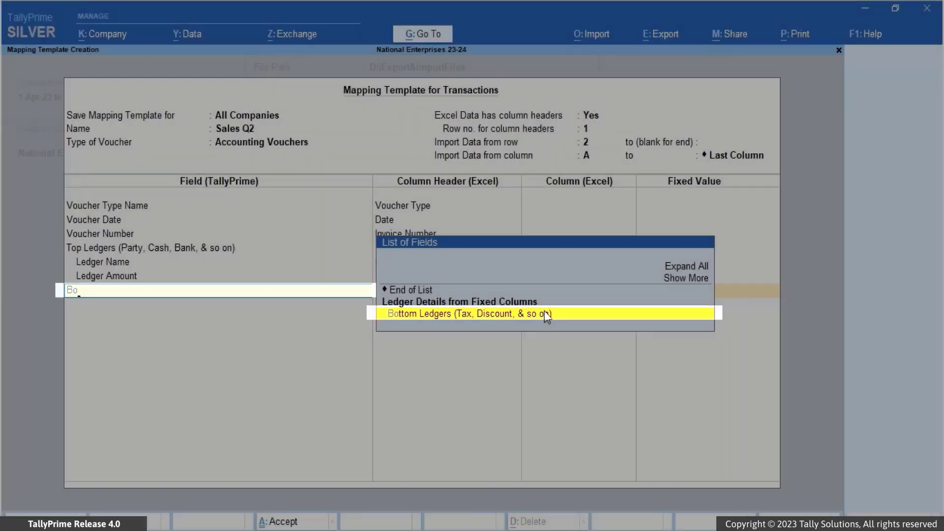
{"action": "left_click", "coordinate": [546, 315]}
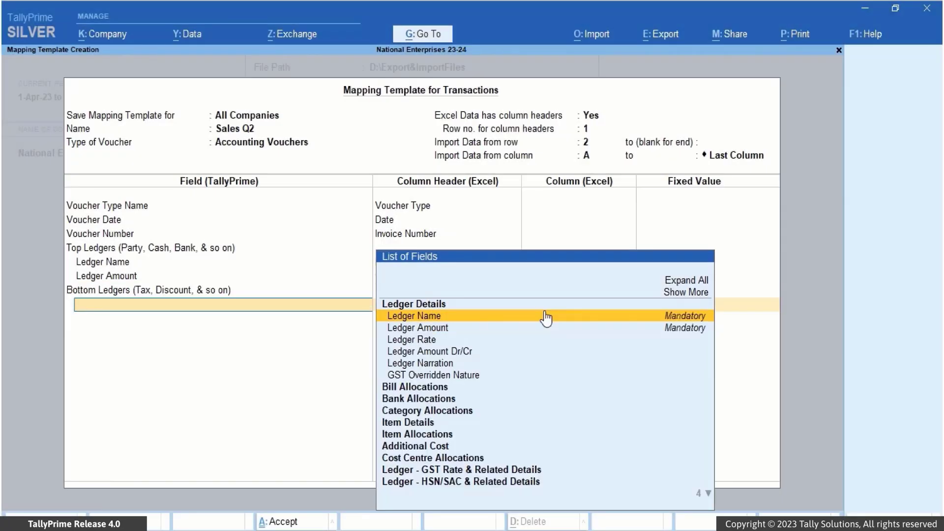
{"action": "left_click", "coordinate": [545, 319]}
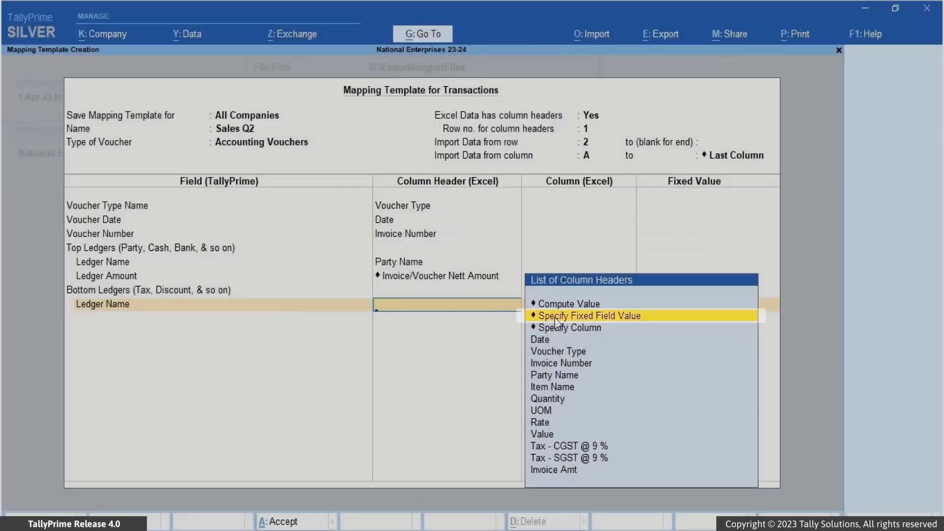
{"action": "left_click", "coordinate": [556, 320]}
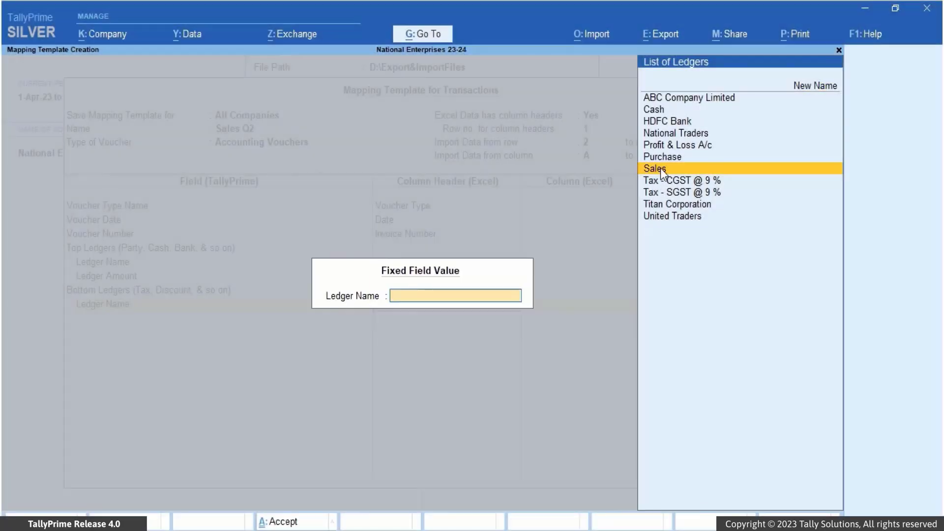
{"action": "left_click", "coordinate": [660, 168]}
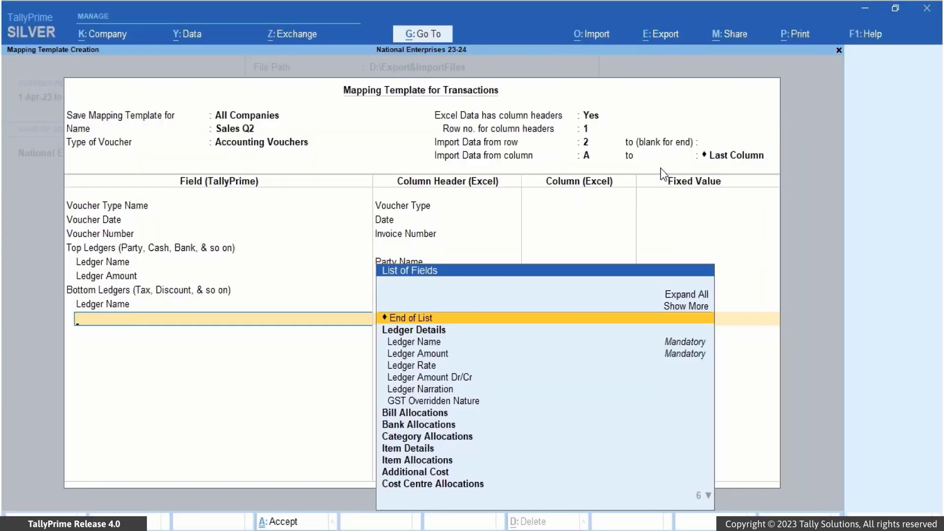
{"action": "left_click", "coordinate": [444, 353]}
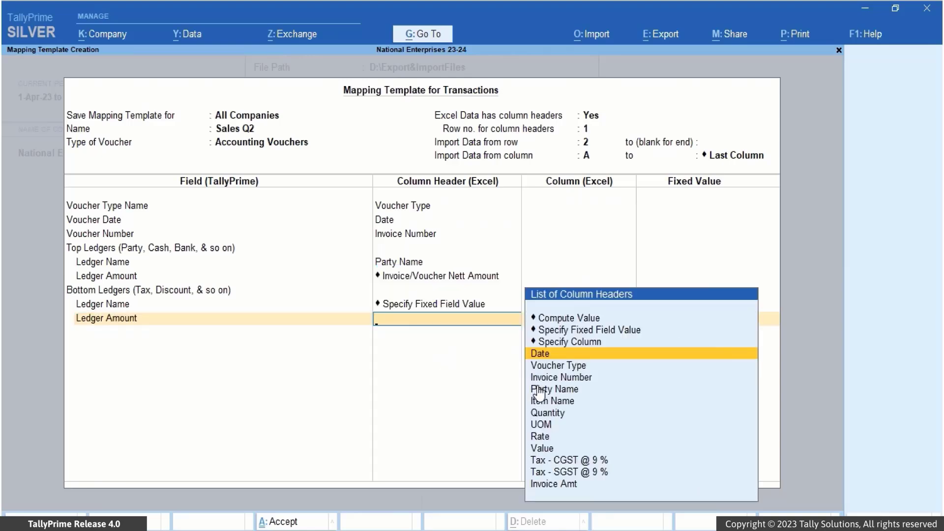
{"action": "left_click", "coordinate": [541, 449]}
Under Bottom Ledgers, map the Item Name and Billed Quantity fields to the Item Name and Quantity columns
{"action": "type", "text": "Item"}
{"action": "left_click", "coordinate": [429, 321]}
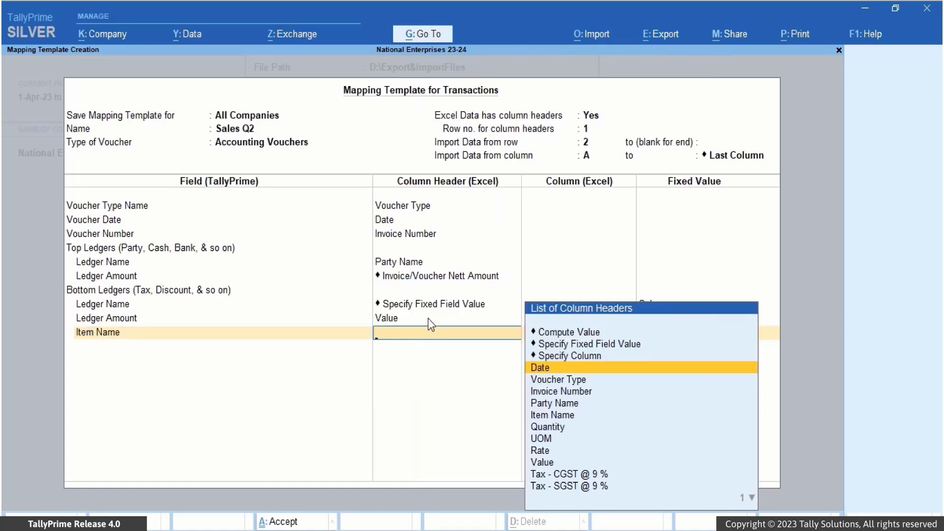
{"action": "left_click", "coordinate": [571, 417]}
{"action": "type", "text": "Bill"}
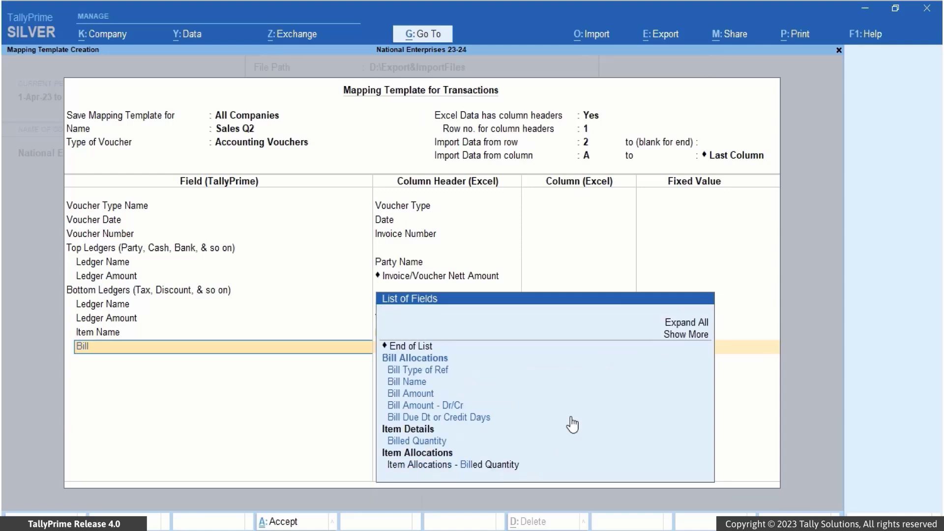
{"action": "left_click", "coordinate": [449, 441]}
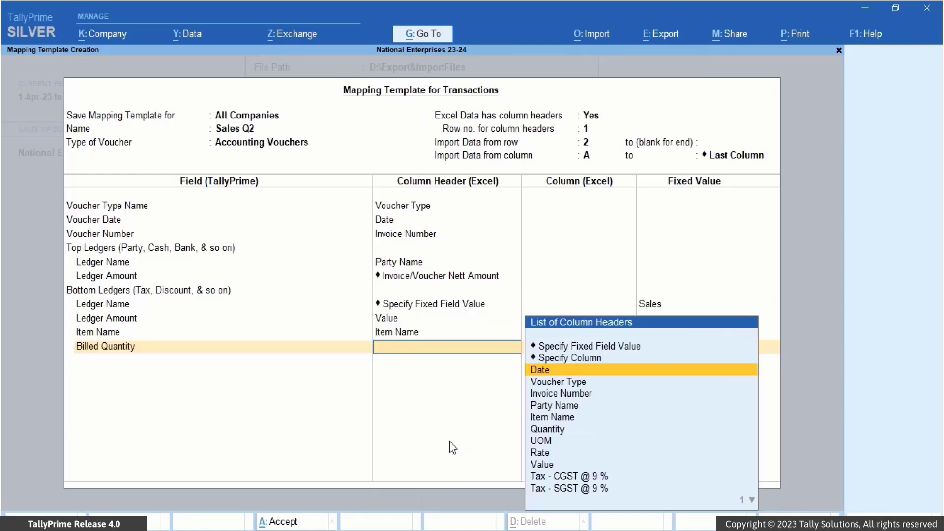
{"action": "left_click", "coordinate": [554, 428]}
Under Bottom Ledgers, map the Item Rate and Item Amount fields to the Rate and Value columns
{"action": "type", "text": "Item"}
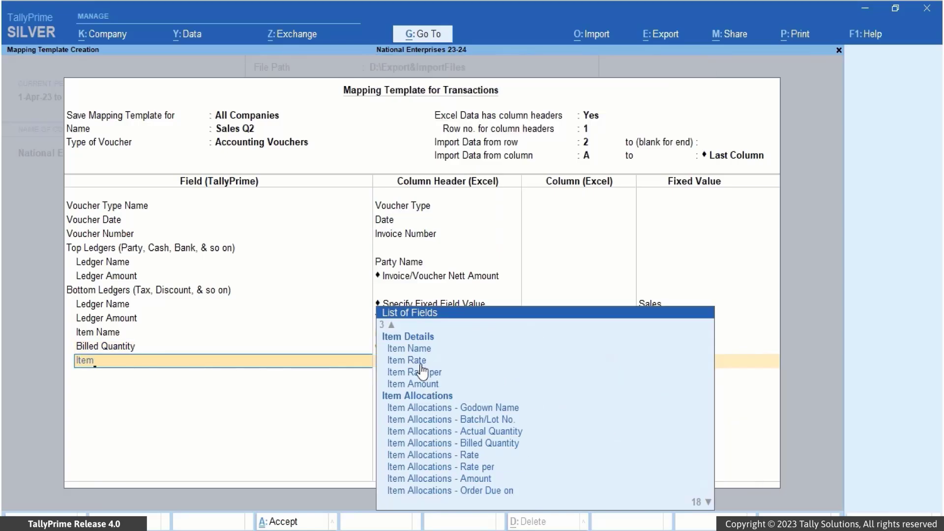
{"action": "left_click", "coordinate": [422, 365]}
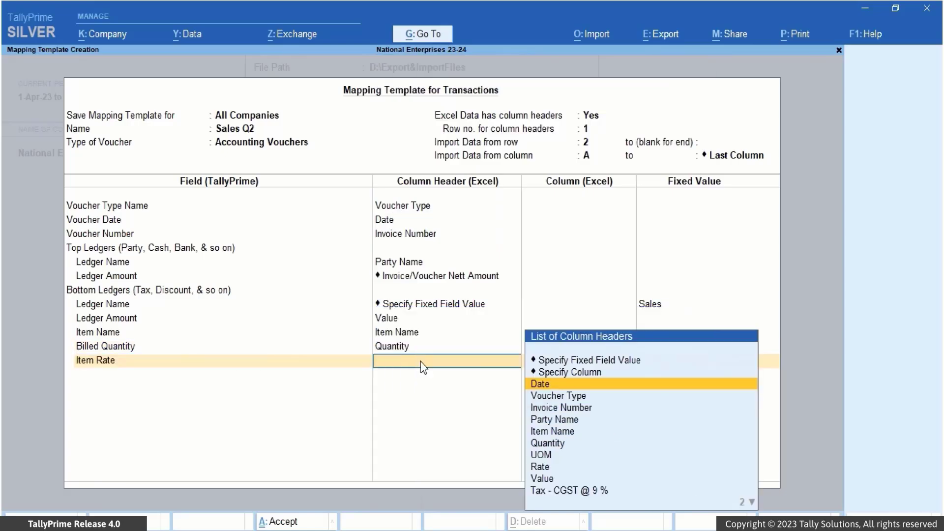
{"action": "left_click", "coordinate": [550, 470]}
{"action": "type", "text": "Item"}
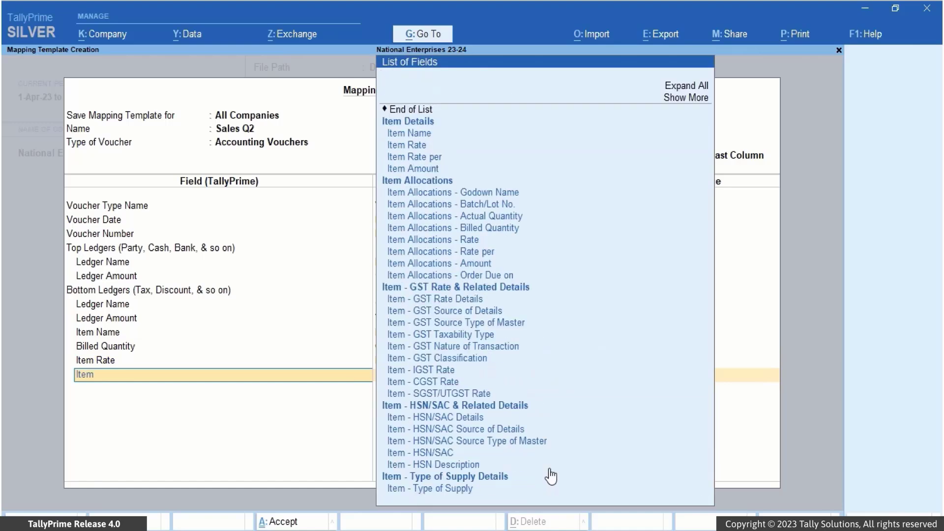
{"action": "left_click", "coordinate": [465, 169]}
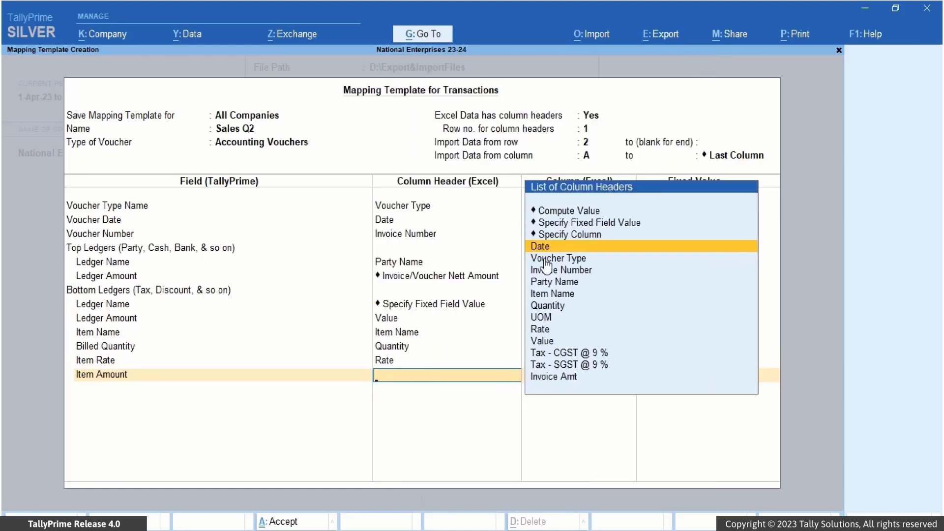
{"action": "left_click", "coordinate": [547, 341]}
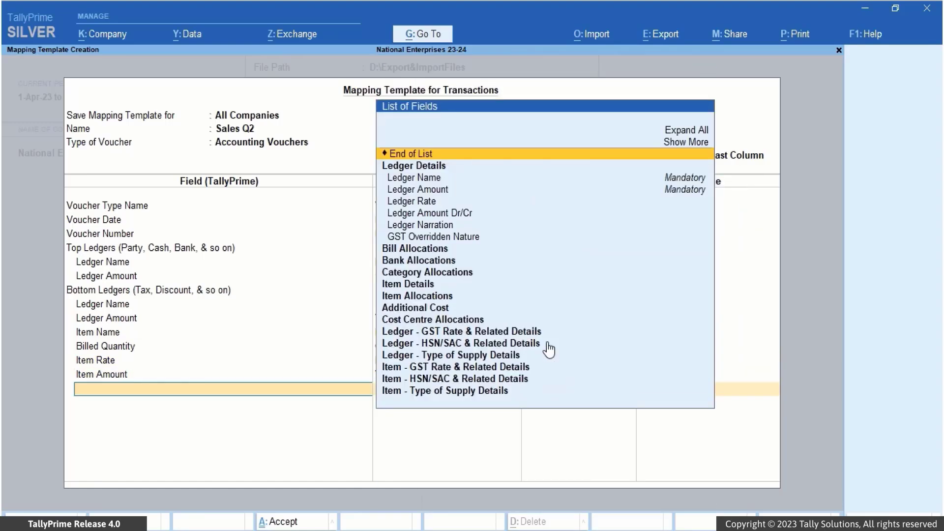
Add a second Bottom Ledgers group, fixing Ledger Name as Tax - CGST @ 9 % and mapping Ledger Amount to the Tax - CGST @ 9 % column
{"action": "type", "text": "B"}
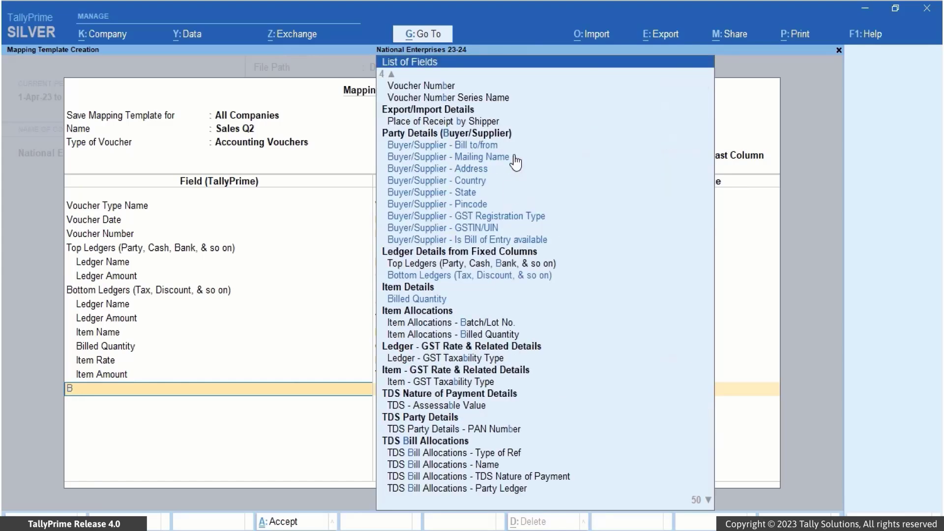
{"action": "type", "text": "ot"}
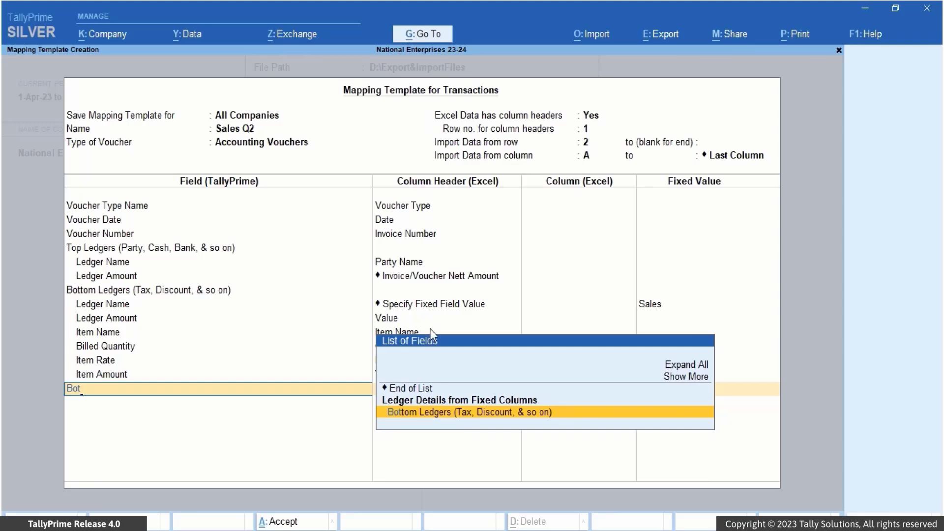
{"action": "left_click", "coordinate": [482, 415]}
{"action": "left_click", "coordinate": [527, 191]}
{"action": "left_click", "coordinate": [563, 250]}
{"action": "left_click", "coordinate": [679, 181]}
{"action": "left_click", "coordinate": [528, 218]}
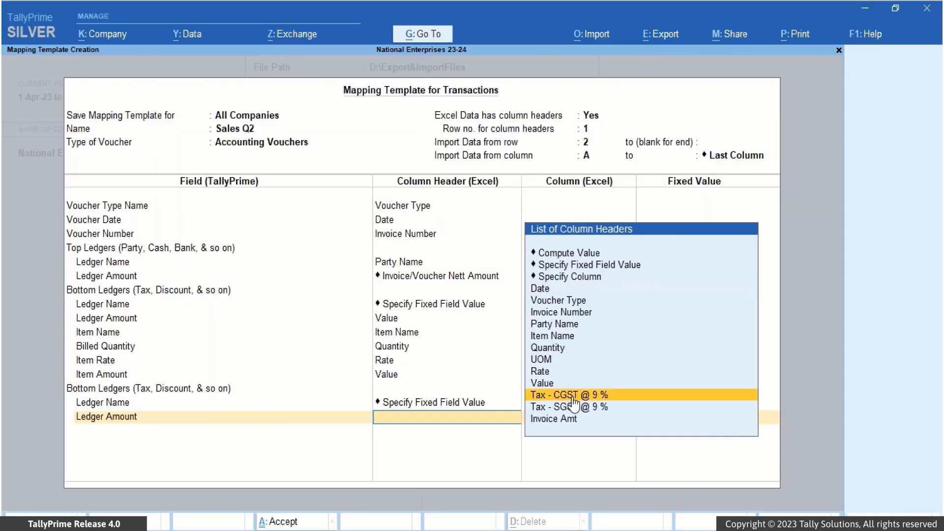
{"action": "left_click", "coordinate": [572, 397]}
{"action": "left_click", "coordinate": [530, 197]}
Add a Bottom Ledgers group with Ledger Name fixed as Tax - SGST @ 9 % and Ledger Amount from the matching column, and save the template
{"action": "type", "text": "Bo"}
{"action": "left_click", "coordinate": [465, 453]}
{"action": "left_click", "coordinate": [494, 238]}
{"action": "left_click", "coordinate": [564, 294]}
{"action": "left_click", "coordinate": [684, 192]}
{"action": "left_click", "coordinate": [516, 263]}
{"action": "left_click", "coordinate": [566, 462]}
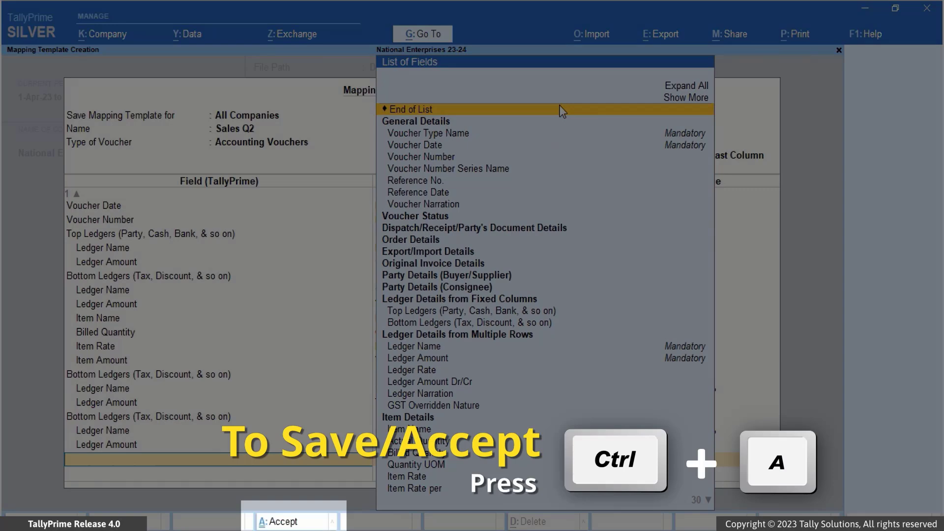
{"action": "key", "text": "ctrl+a"}
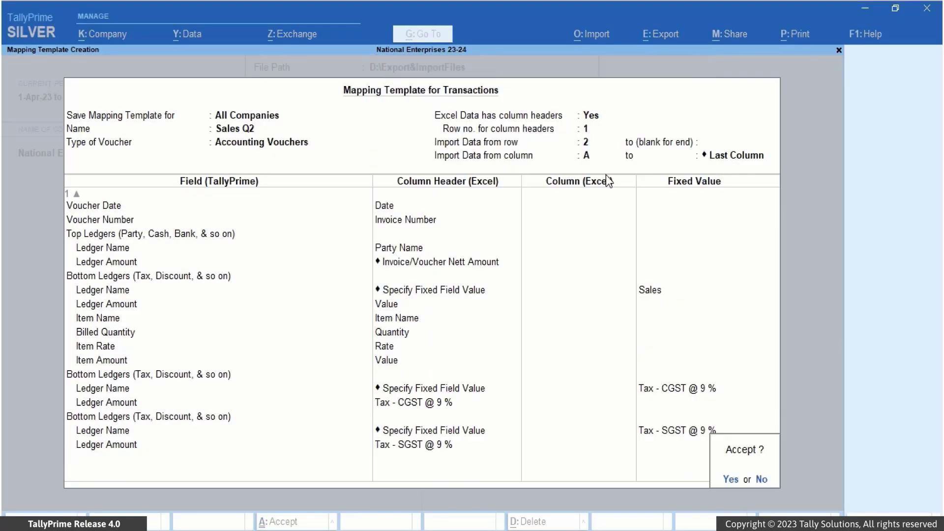
{"action": "left_click", "coordinate": [730, 479]}
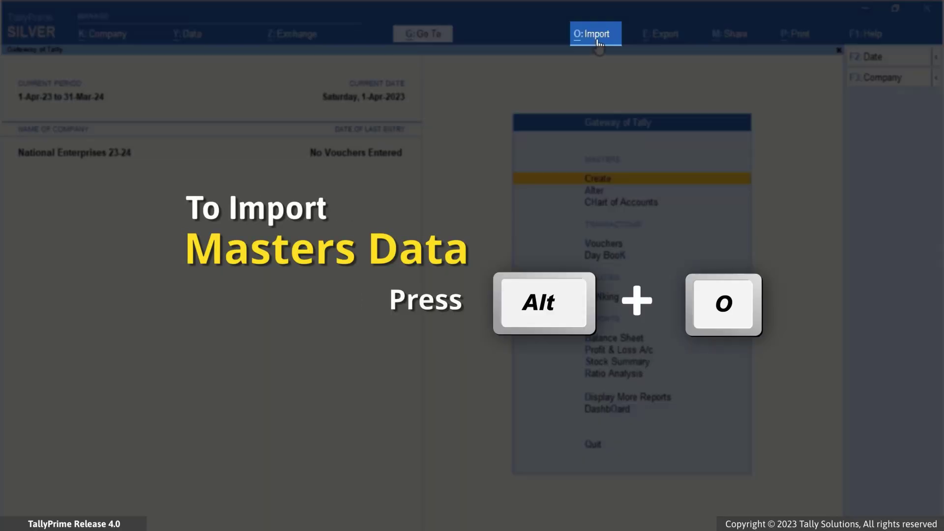
Set up a transactions import from the Invoices worksheet of Sales Transactions.xlsx, using the Sales Q2 mapping template
{"action": "left_click", "coordinate": [599, 42]}
{"action": "left_click", "coordinate": [629, 95]}
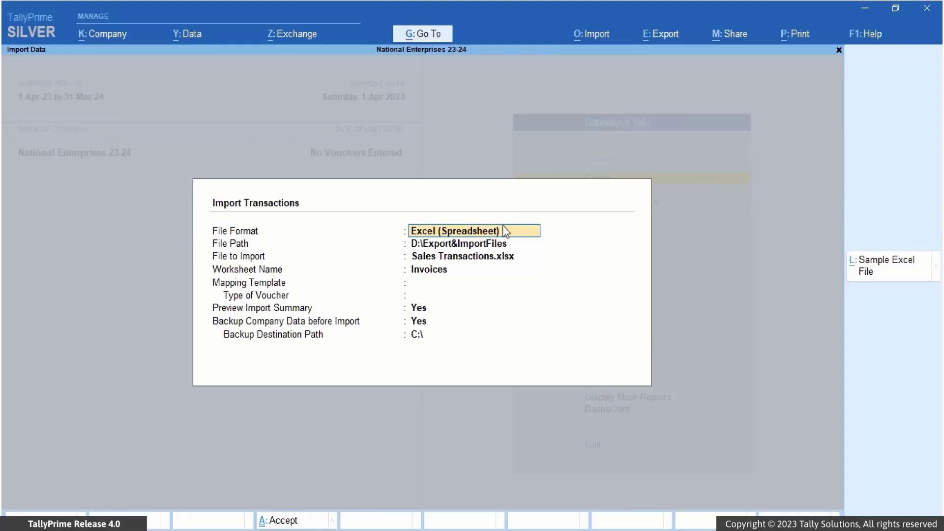
{"action": "key", "text": "Return"}
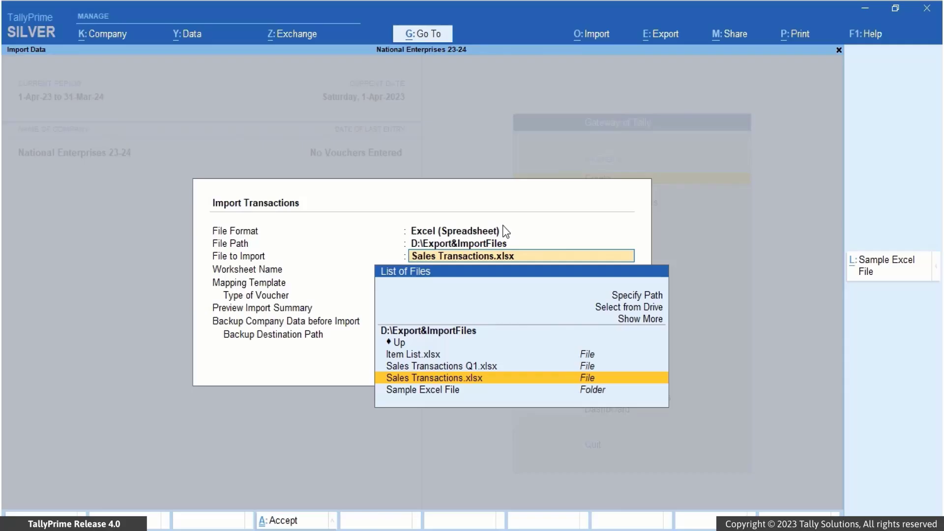
{"action": "key", "text": "Return"}
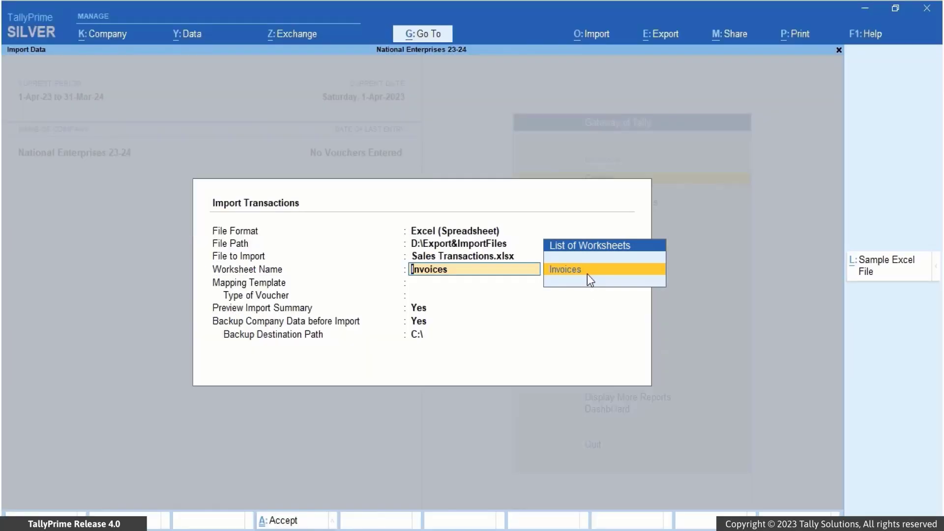
{"action": "left_click", "coordinate": [588, 272]}
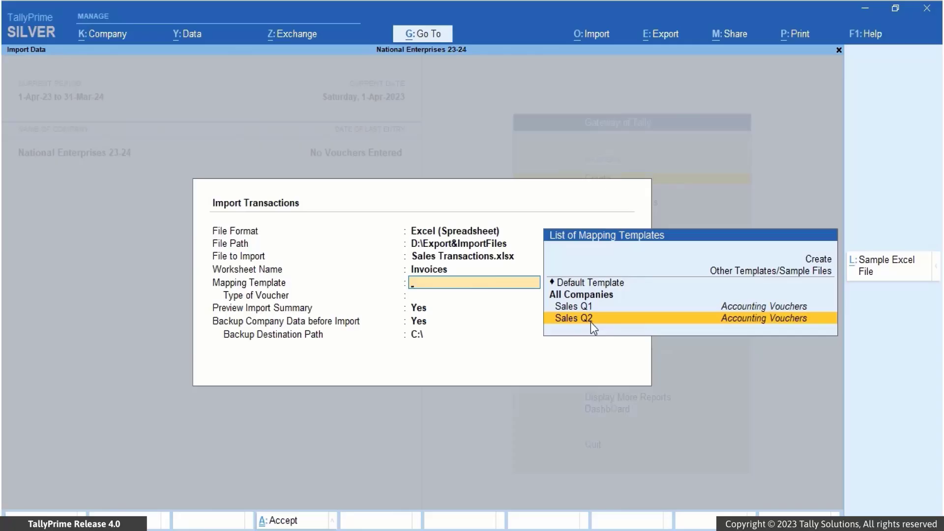
{"action": "left_click", "coordinate": [591, 322]}
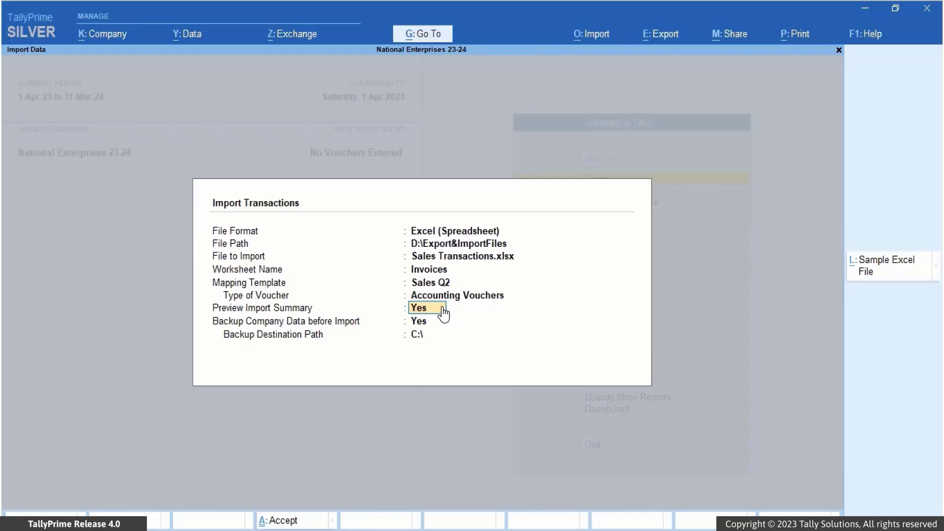
Keep the import summary preview on, set Backup Company Data before Import to No, and import the sales vouchers
{"action": "key", "text": "Return"}
{"action": "key", "text": "n"}
{"action": "key", "text": "Return"}
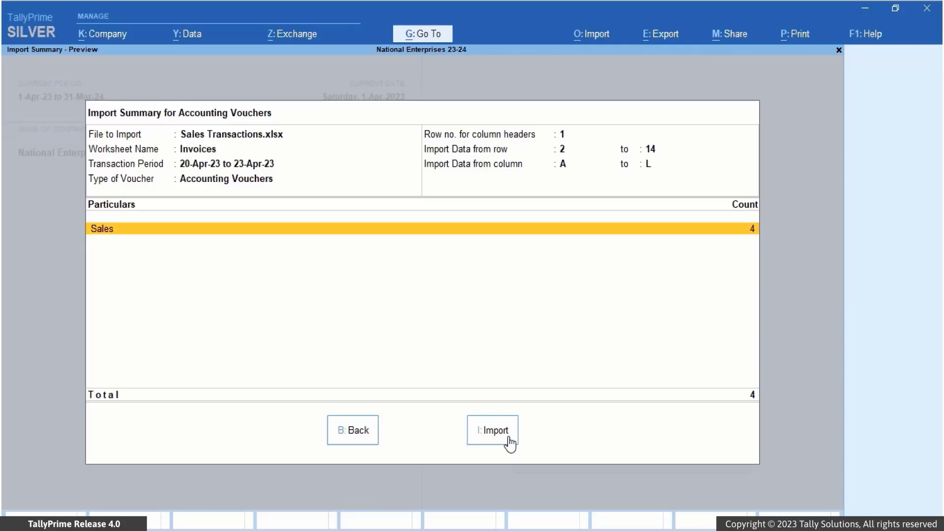
{"action": "left_click", "coordinate": [508, 438]}
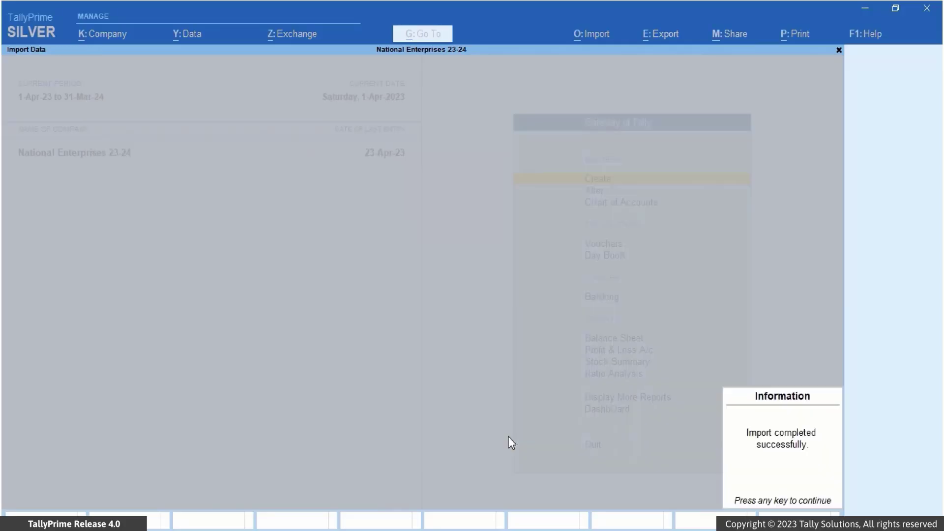
{"action": "left_click", "coordinate": [730, 497]}
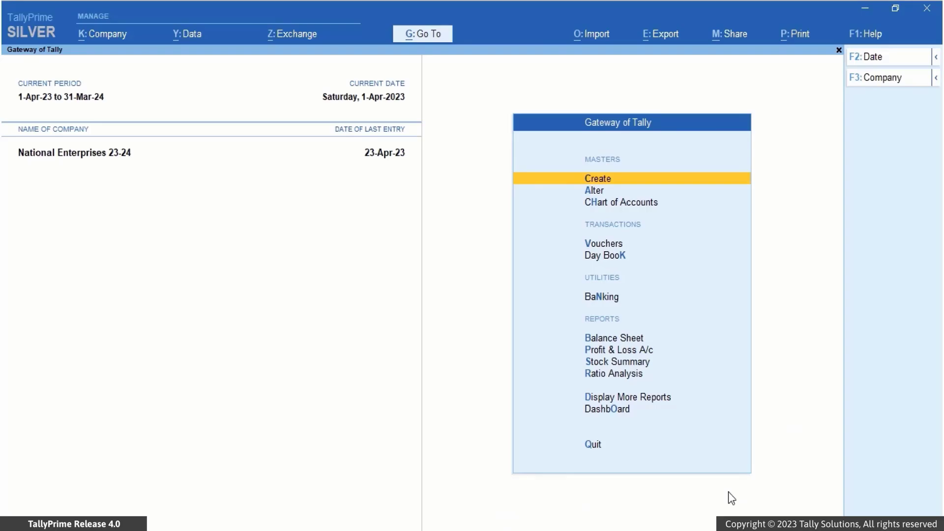
Open the Day Book to check the imported sales vouchers
{"action": "key", "text": "Down"}
{"action": "key", "text": "Down"}
{"action": "key", "text": "Down"}
{"action": "key", "text": "Down"}
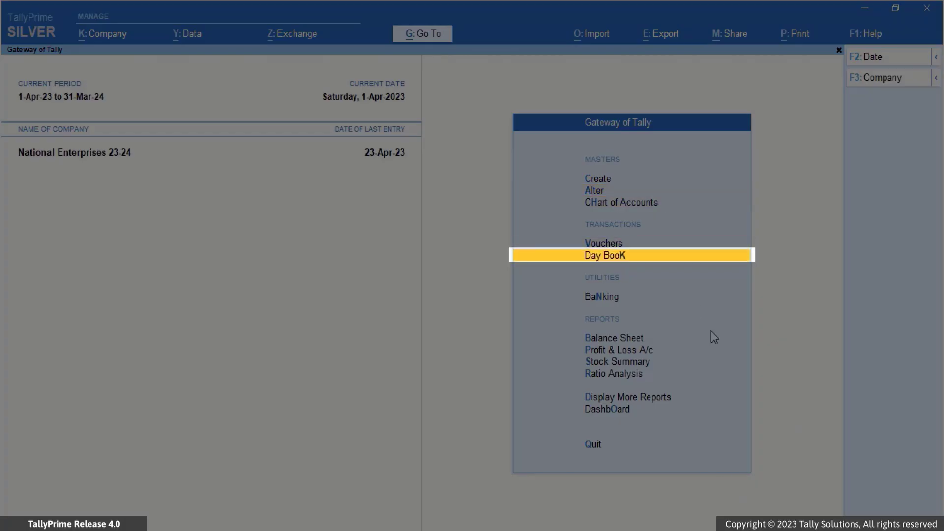
{"action": "left_click", "coordinate": [677, 256]}
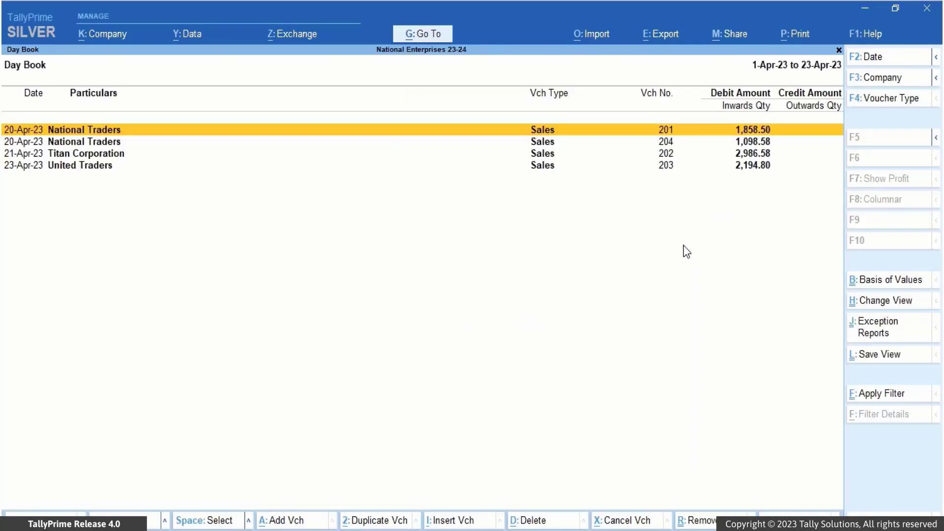